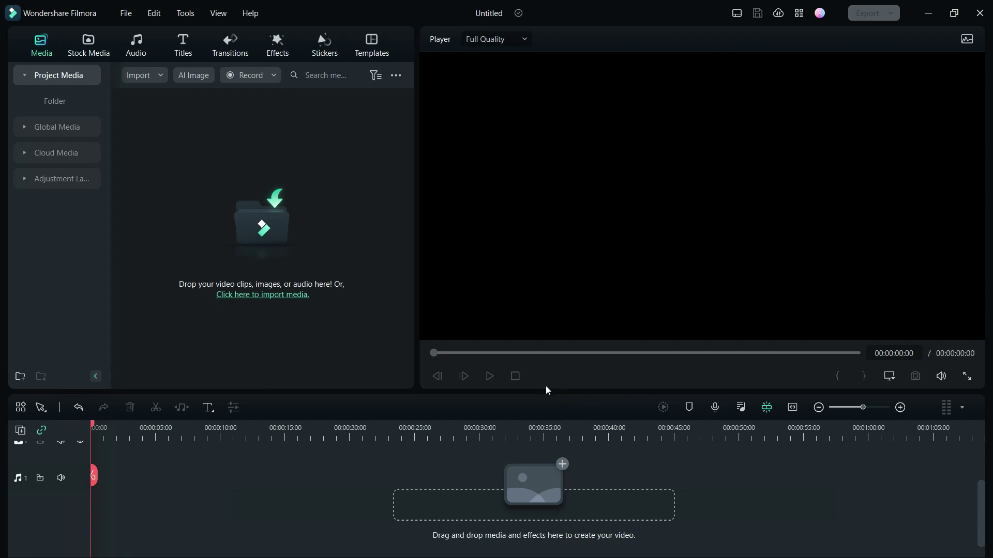
Add a 5-second 'Text Here' Quick Text title to the timeline and open its title settings
left_click(208, 408)
left_click(224, 430)
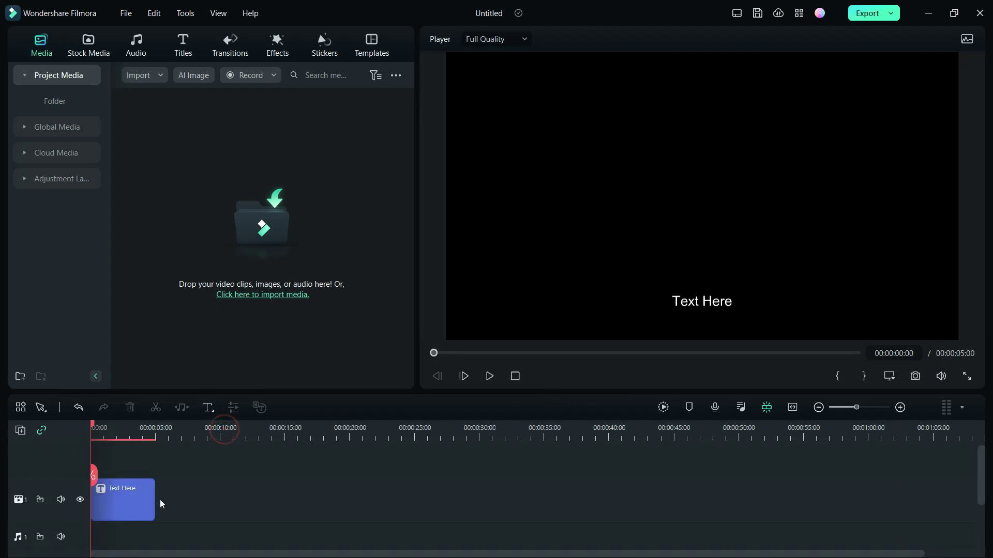
double_click(124, 501)
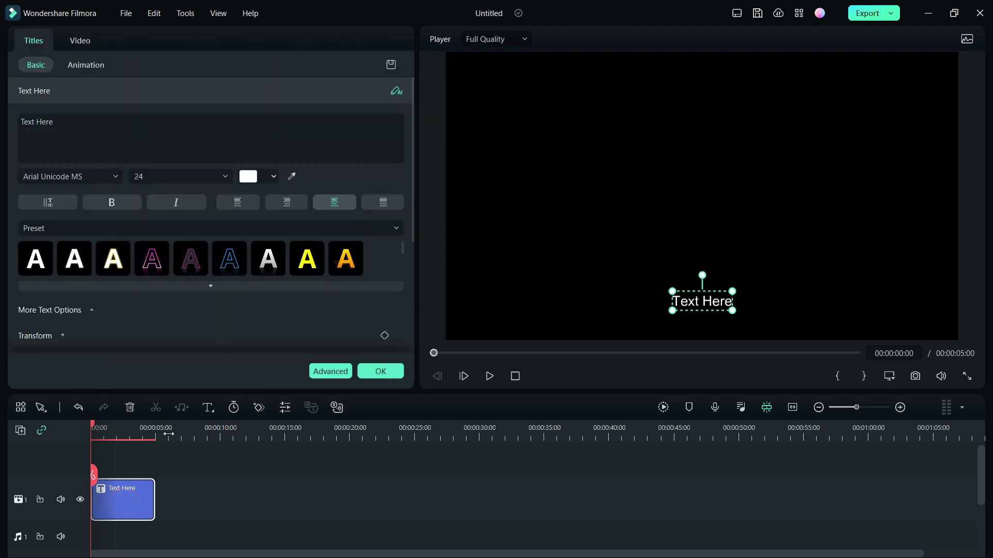
Generate 5 AI Youtube Video Ideas for '5 things to consider when buying a new home'
left_click(397, 93)
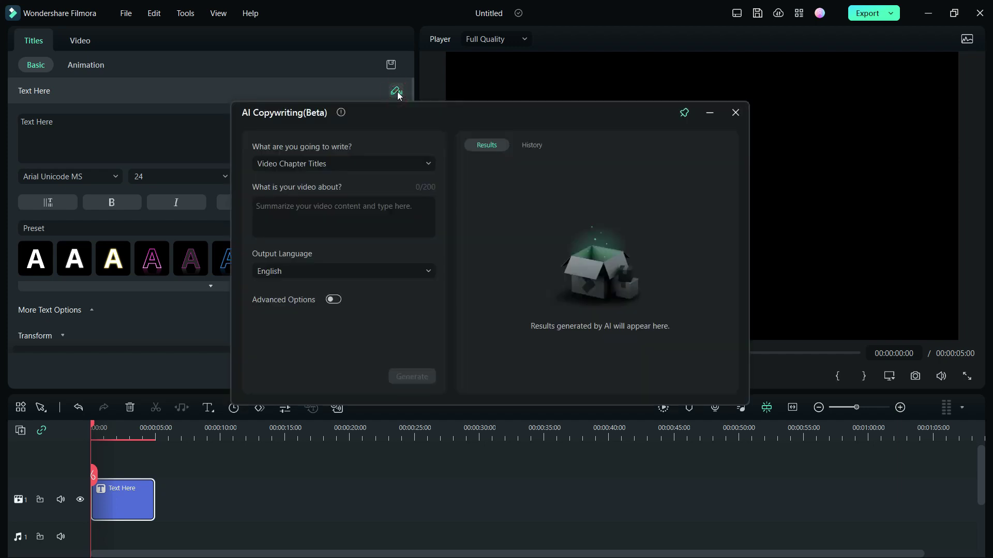
left_click_drag(506, 110, 640, 156)
left_click(456, 211)
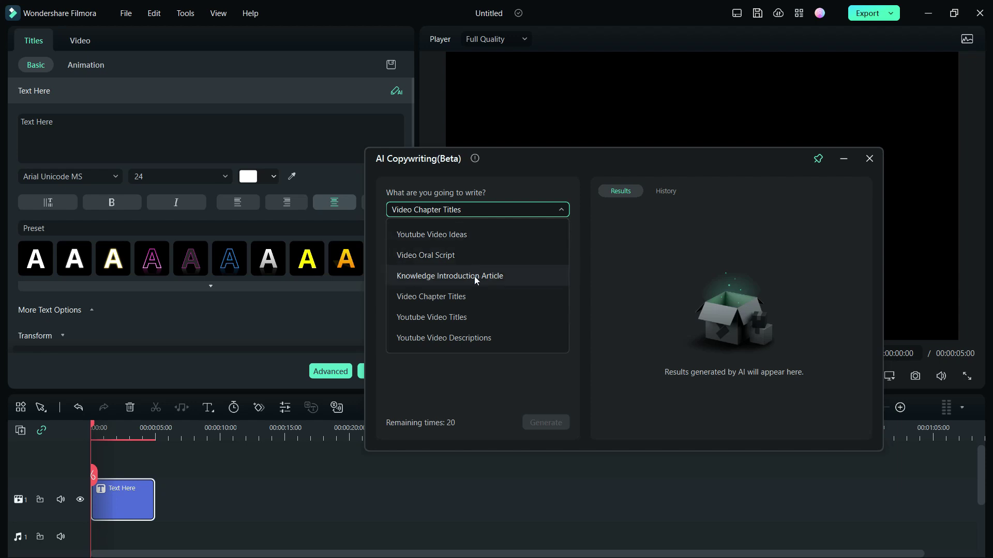
left_click(465, 235)
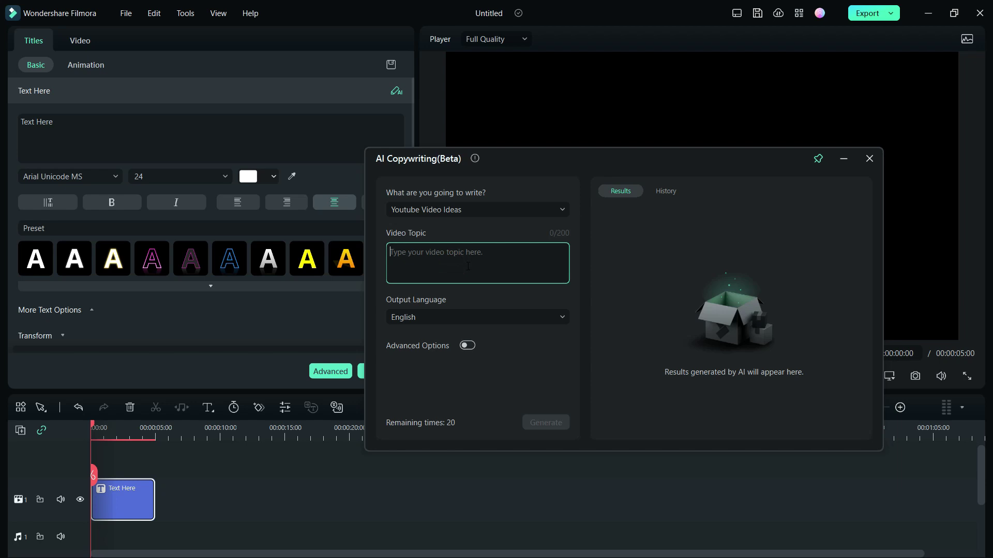
type("5 ")
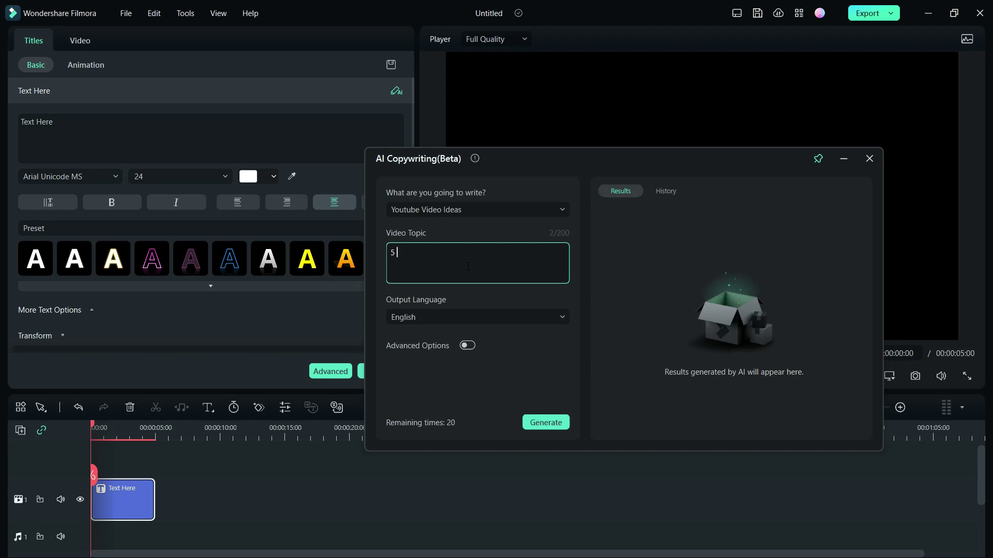
type("things to consider when buying a new home")
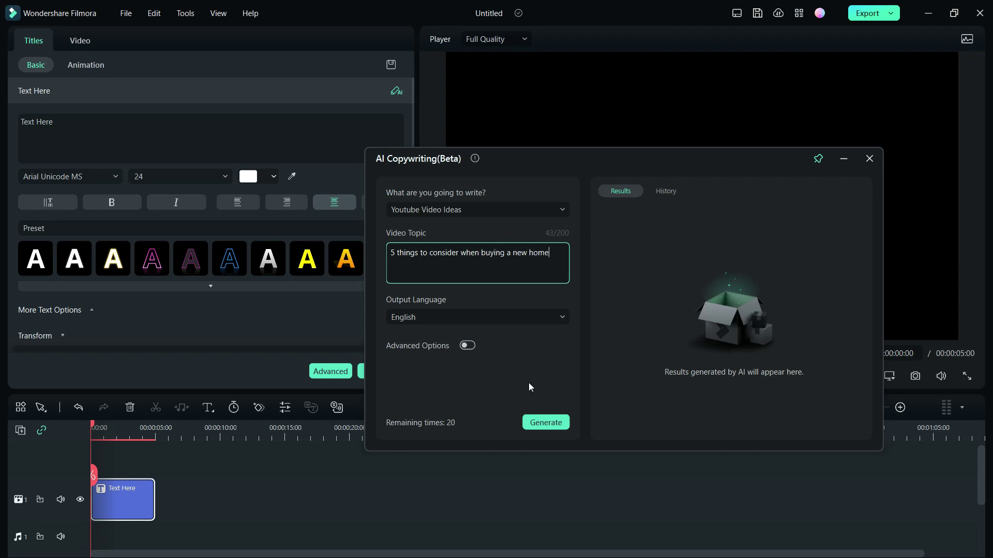
left_click(467, 345)
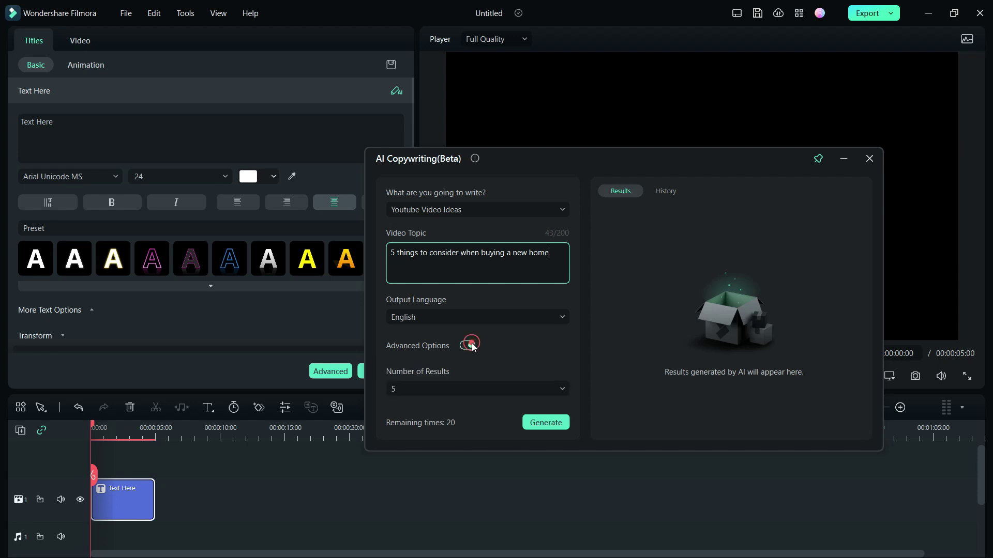
left_click(431, 388)
left_click(432, 386)
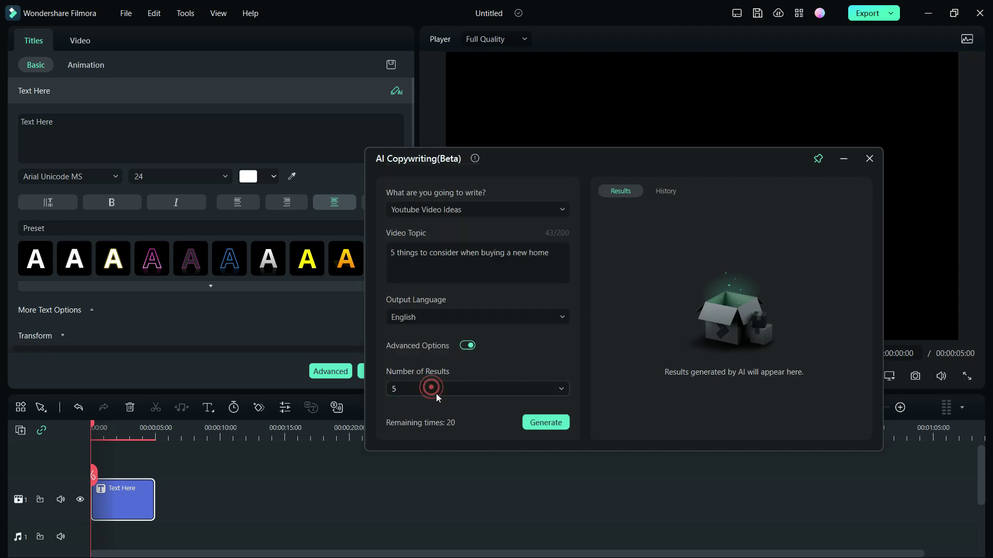
left_click(546, 423)
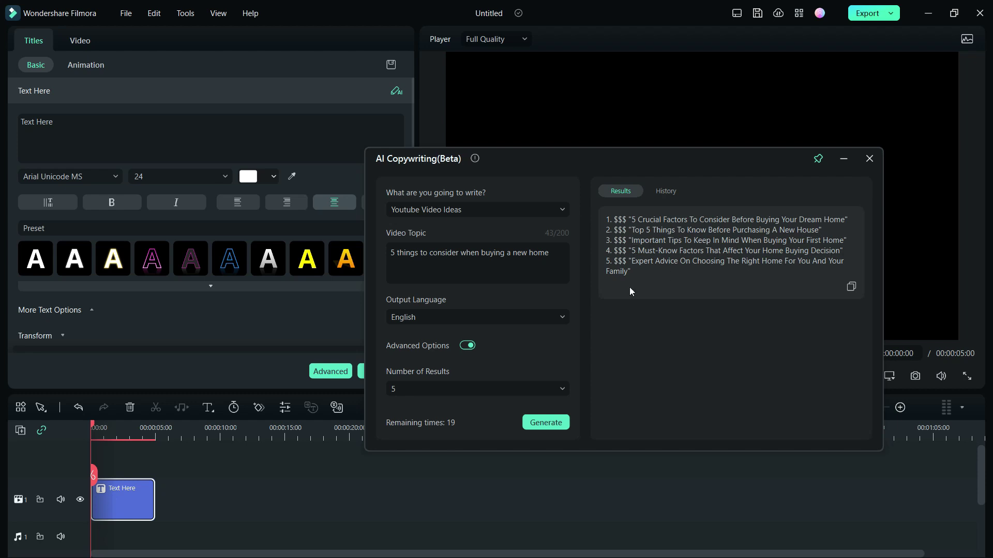
Switch AI Copywriting to Video Oral Script and generate a script on the home-buying topic
left_click(465, 208)
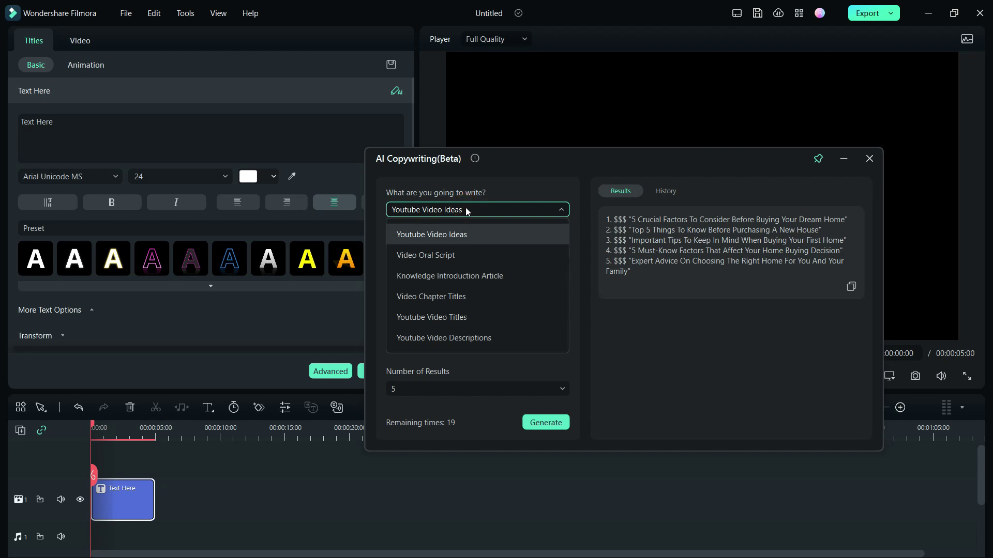
left_click(455, 256)
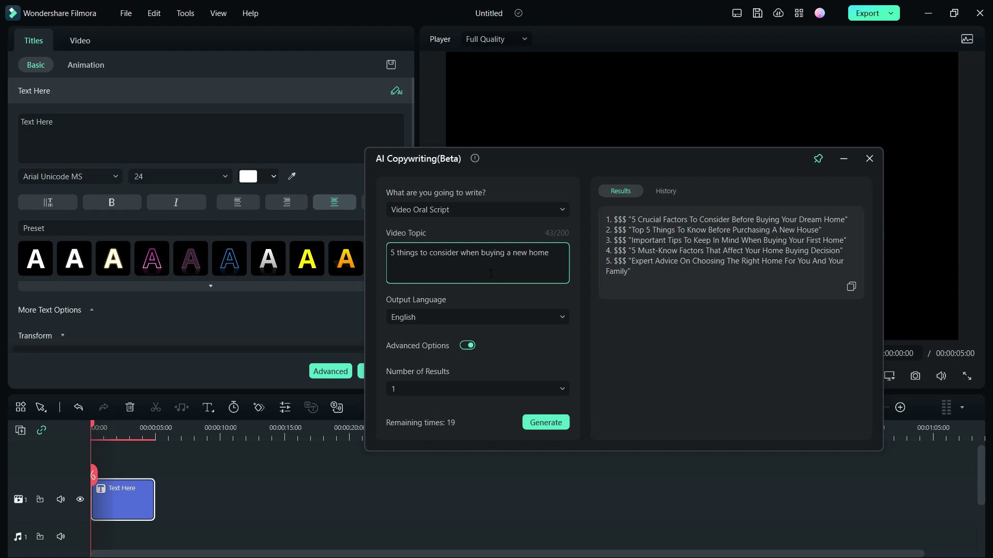
left_click(546, 423)
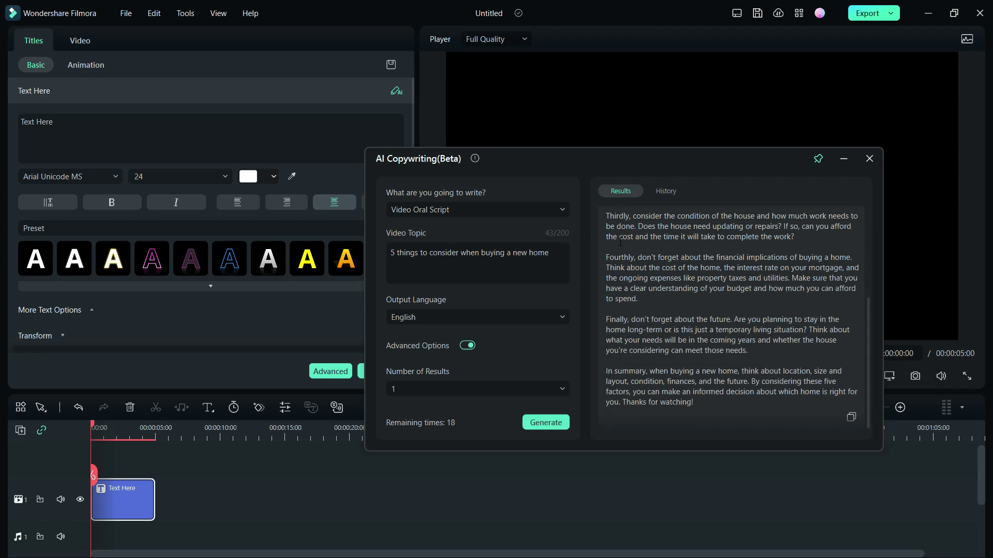
Read through the generated oral script and copy it
scroll(620, 242, "up", 4)
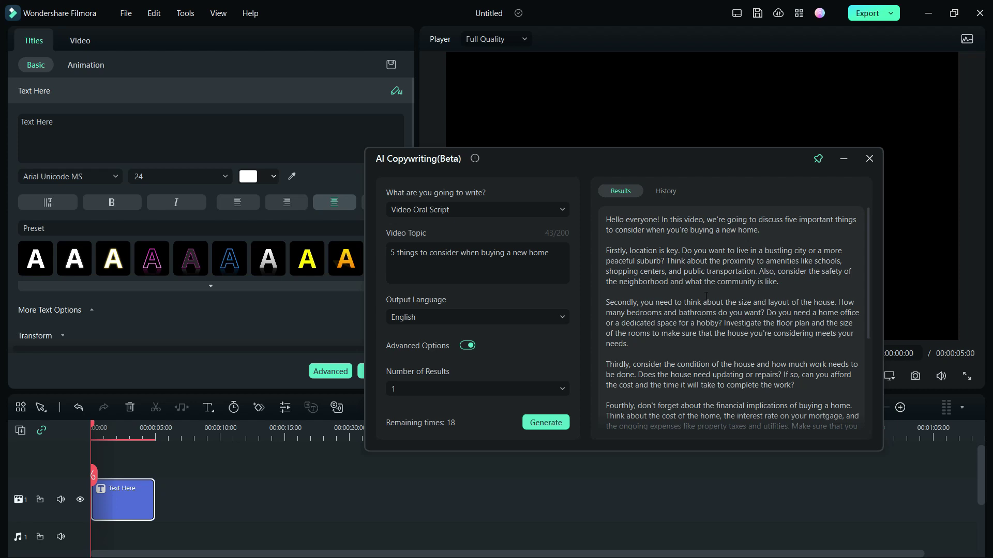
left_click_drag(606, 220, 860, 221)
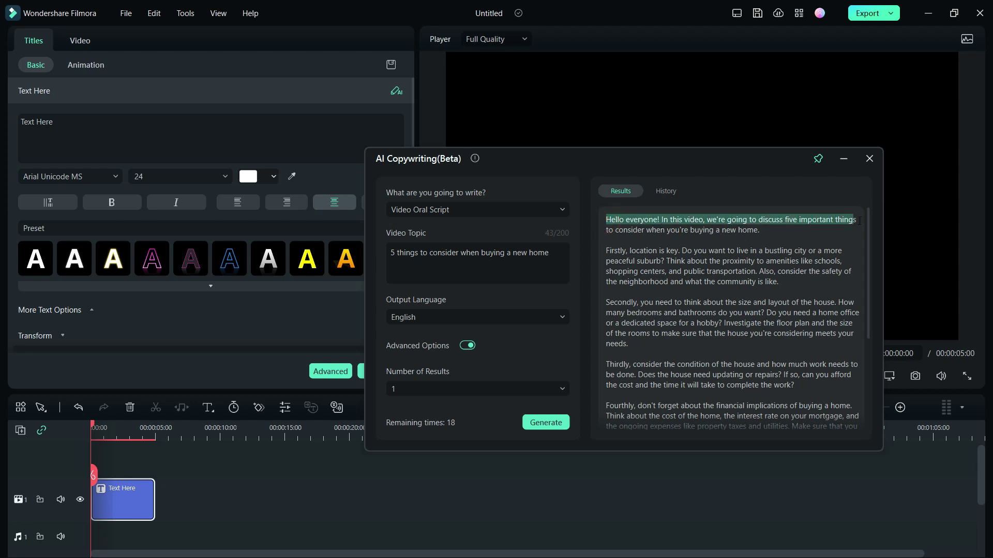
left_click(604, 231)
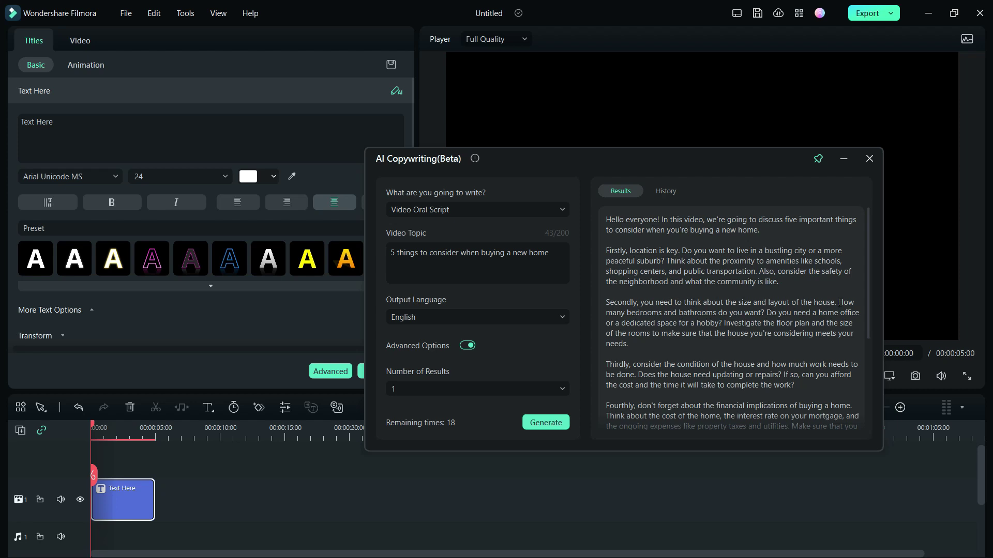
scroll(772, 324, "down", 5)
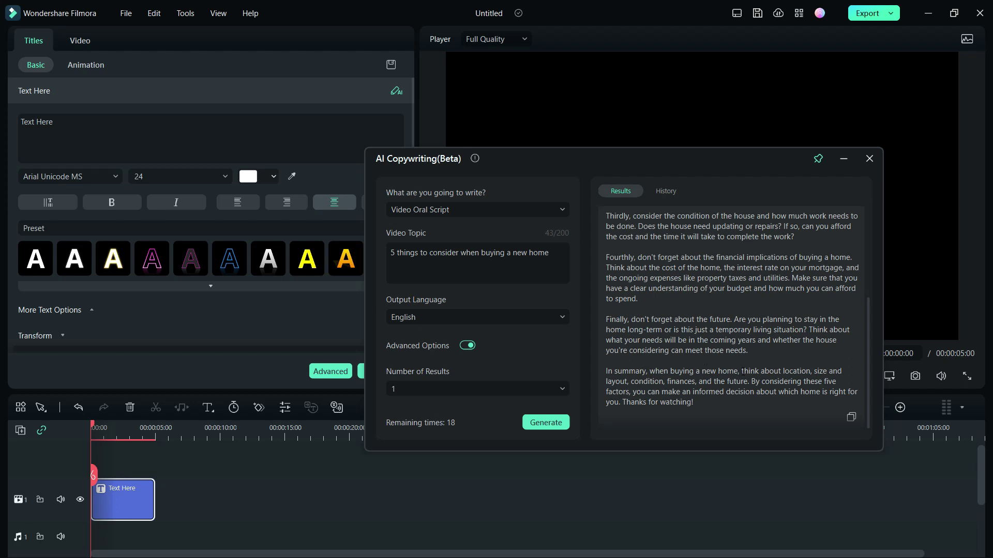
scroll(719, 400, "up", 6)
scroll(779, 414, "down", 6)
left_click(851, 417)
scroll(704, 307, "up", 5)
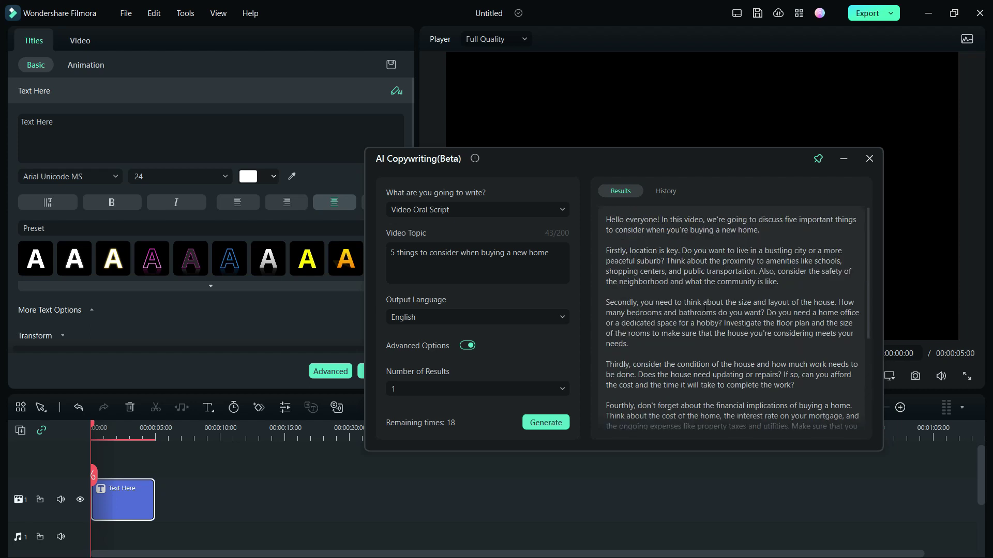
left_click_drag(629, 250, 680, 251)
Remove the Text Here title, then generate a 'city apartments' AI image and place it first on the timeline
left_click(843, 158)
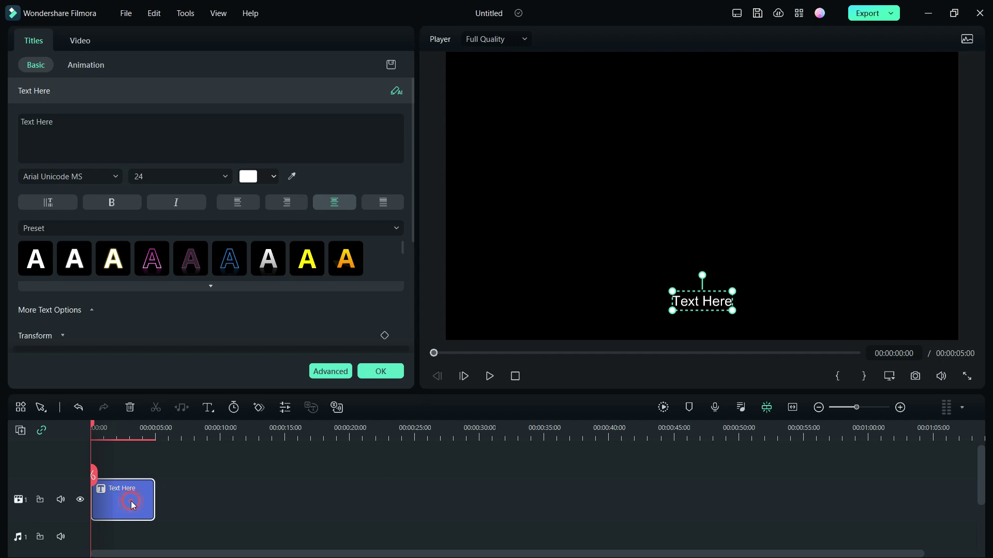
key("Delete")
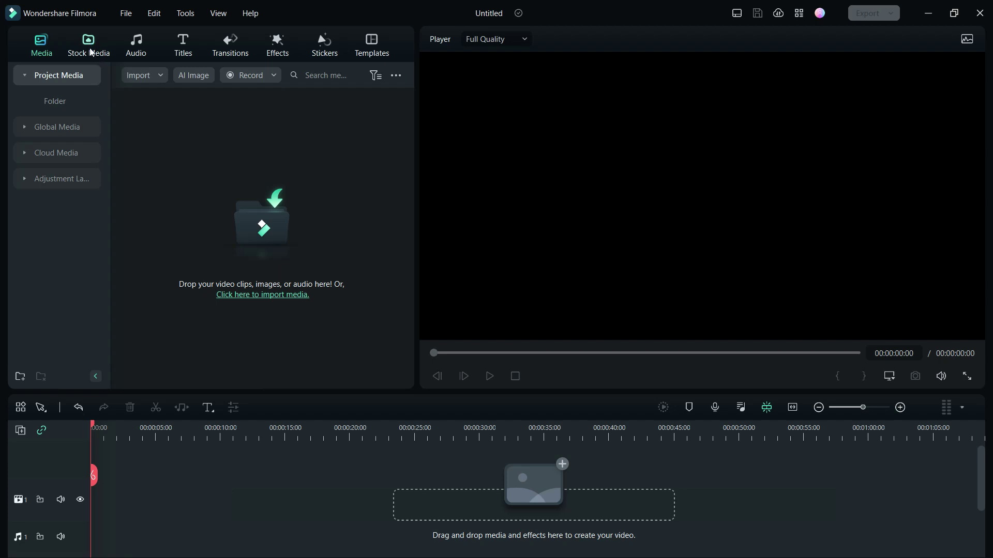
left_click(194, 76)
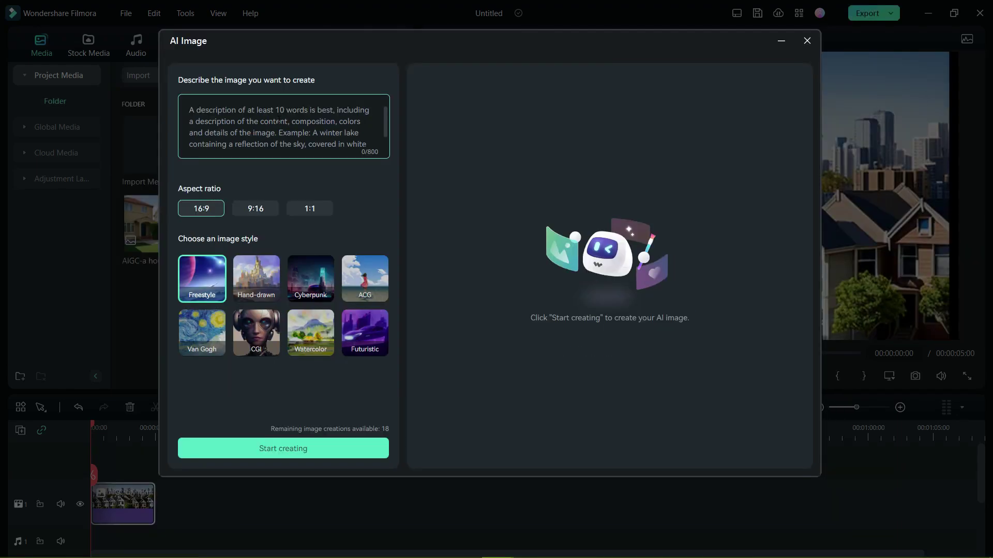
type("city")
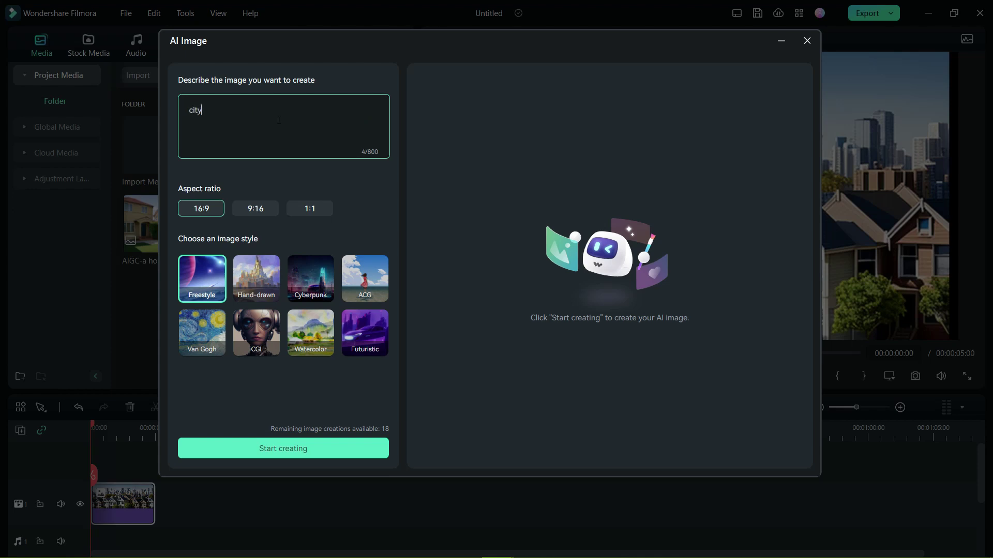
type(" apartments")
left_click(282, 450)
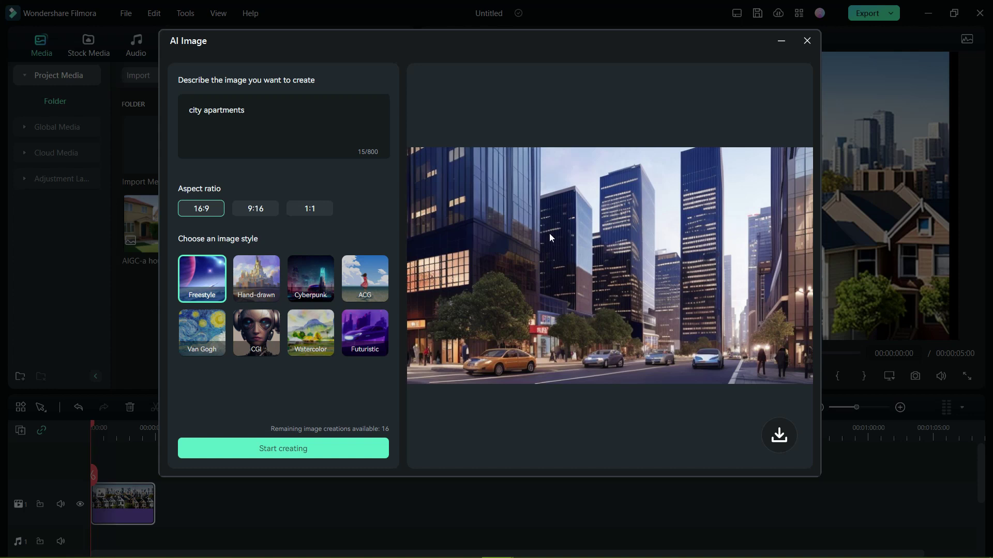
left_click(779, 435)
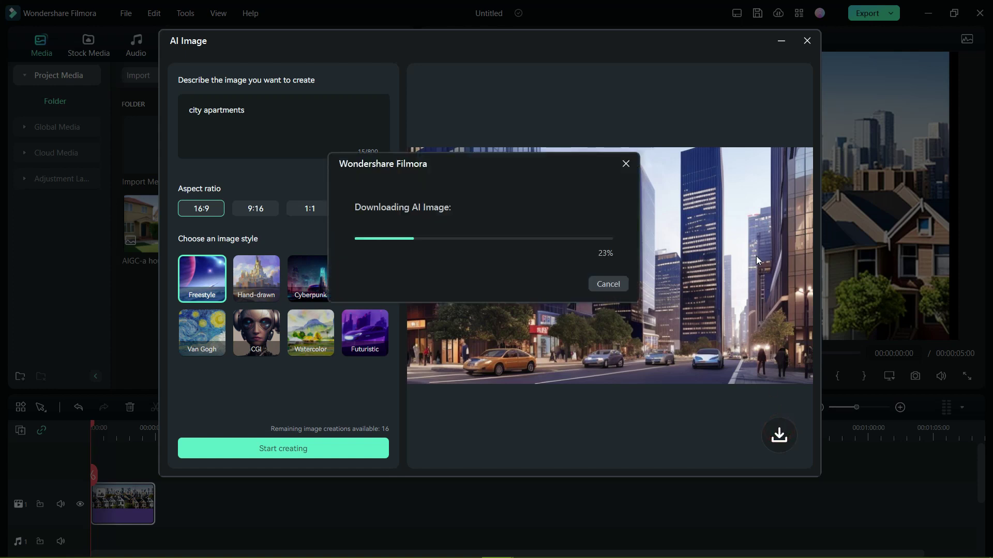
left_click_drag(272, 128, 85, 507)
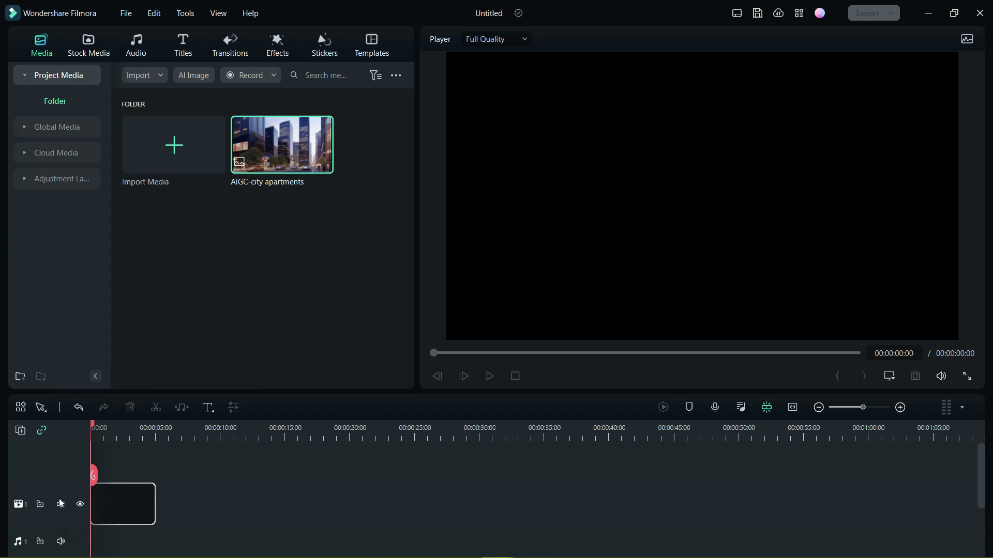
Generate a 'suburb houses' AI image, add it after city apartments, and move the playhead onto it
left_click(193, 75)
left_click(264, 140)
type("sub")
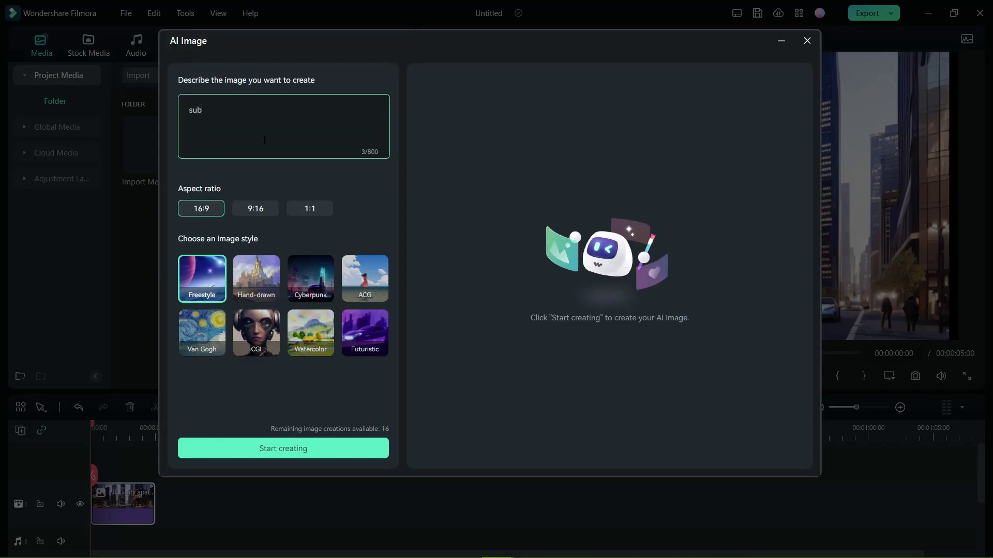
type("urb houses")
left_click(283, 449)
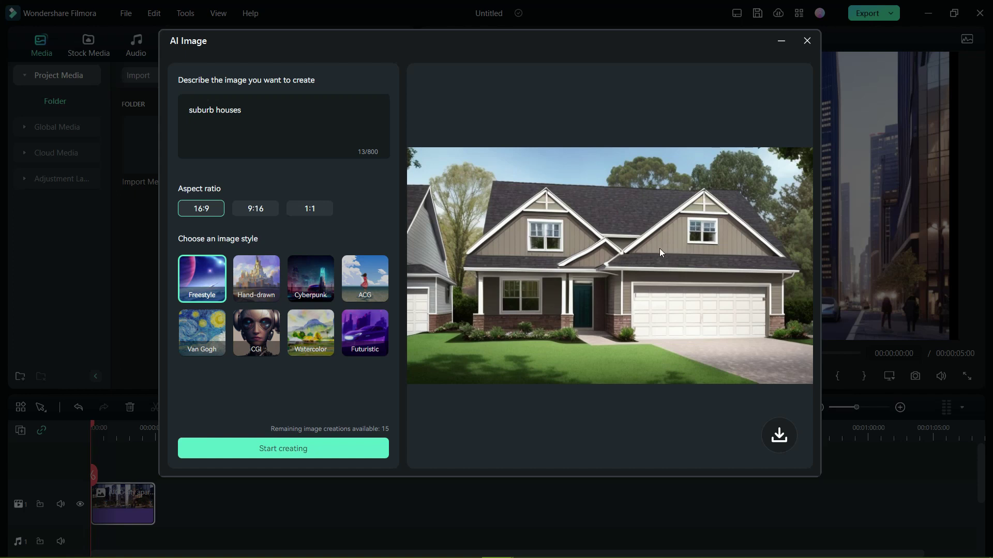
left_click(283, 455)
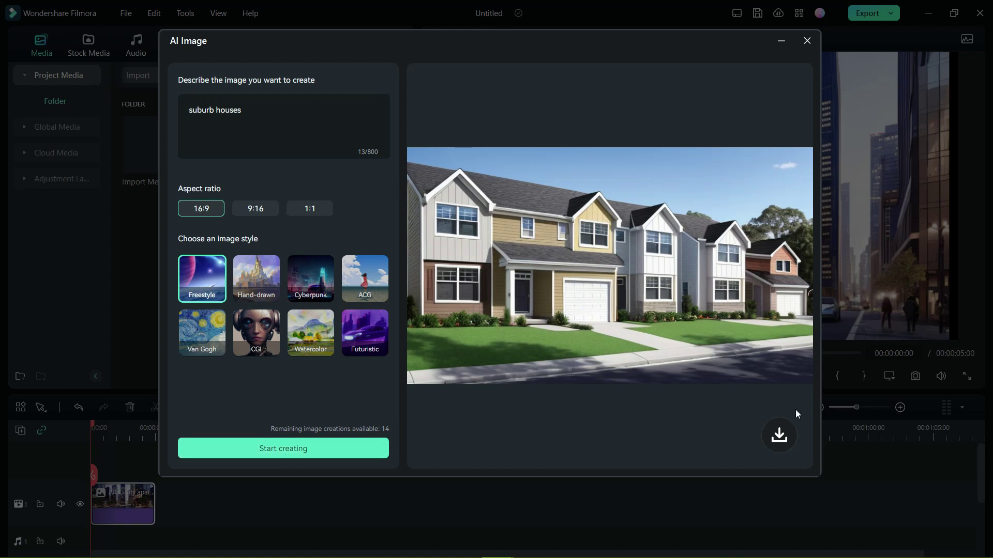
left_click(780, 437)
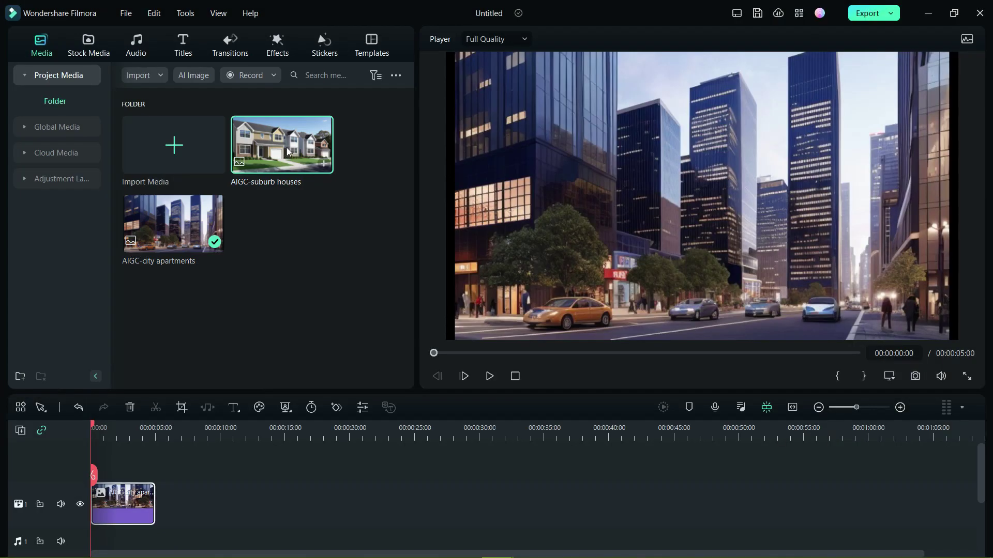
left_click_drag(282, 148, 173, 523)
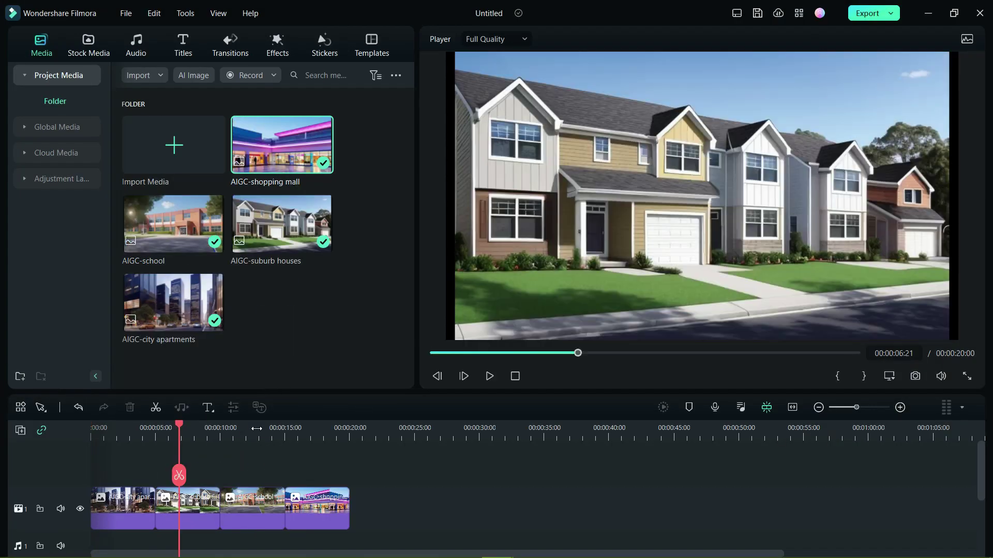
left_click_drag(177, 434, 316, 435)
left_click(189, 435)
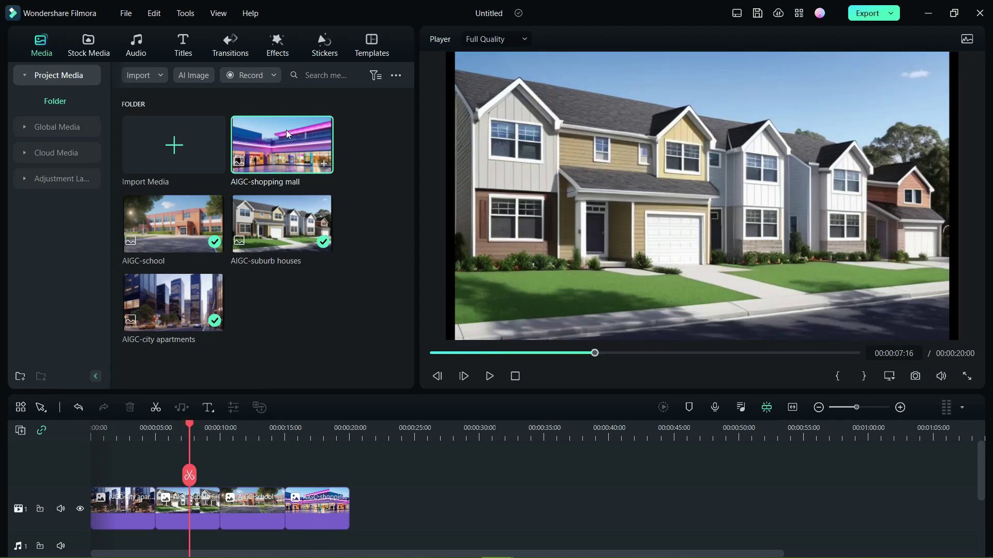
Place the 4K dancing stock clip from Downloads on track 2 at about 00:05 and preview it
left_click(88, 42)
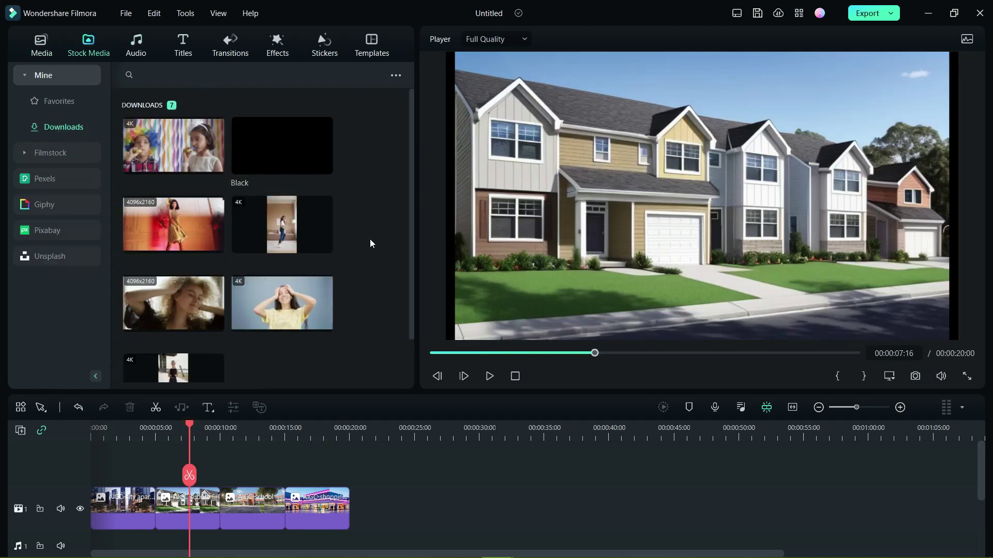
left_click_drag(283, 233, 163, 470)
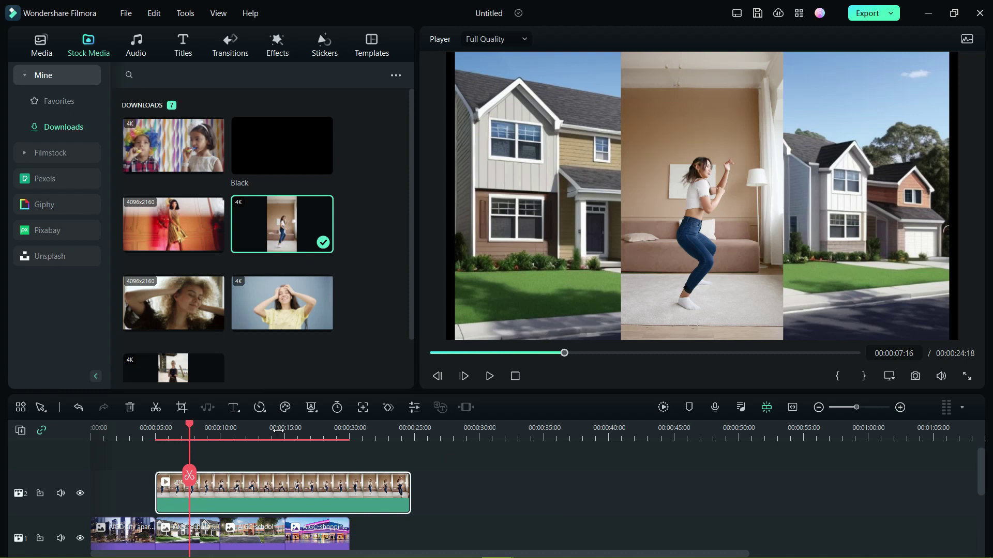
left_click(159, 428)
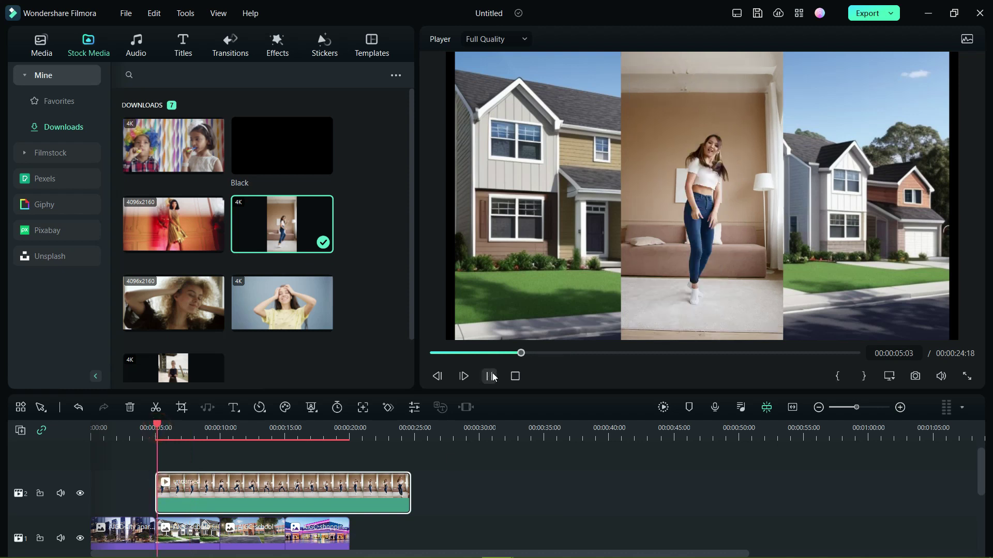
left_click(490, 376)
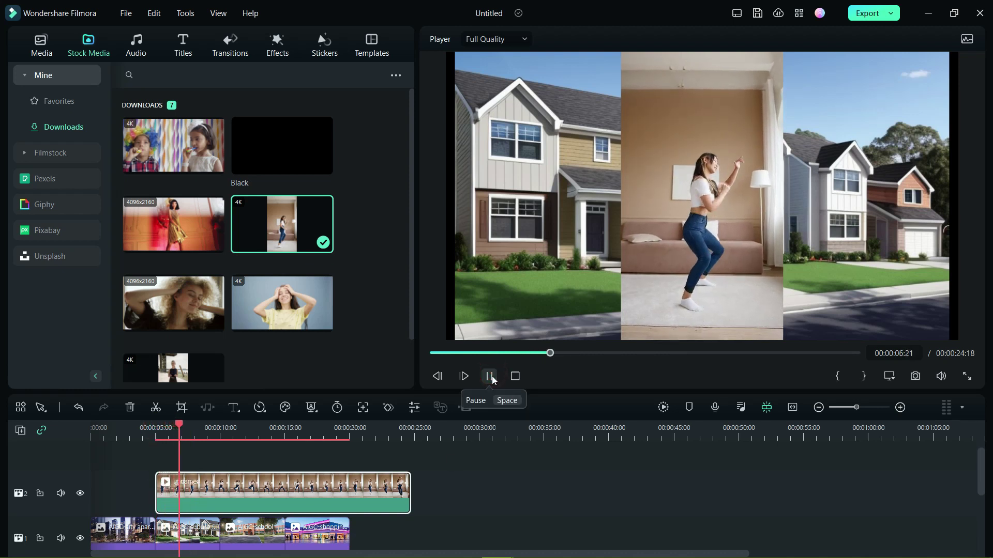
left_click(489, 376)
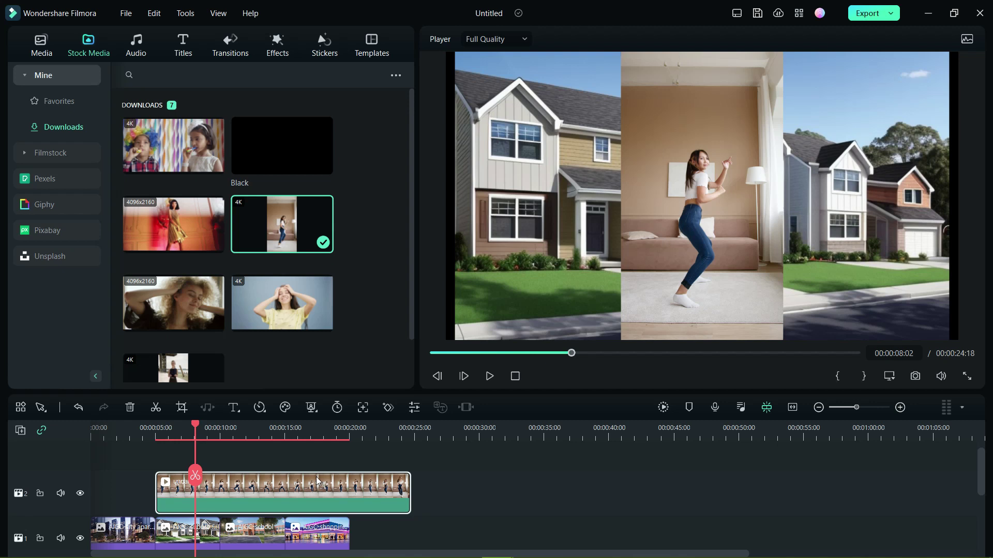
Turn on AI Portrait for the dancing clip to cut her out of the room
double_click(253, 487)
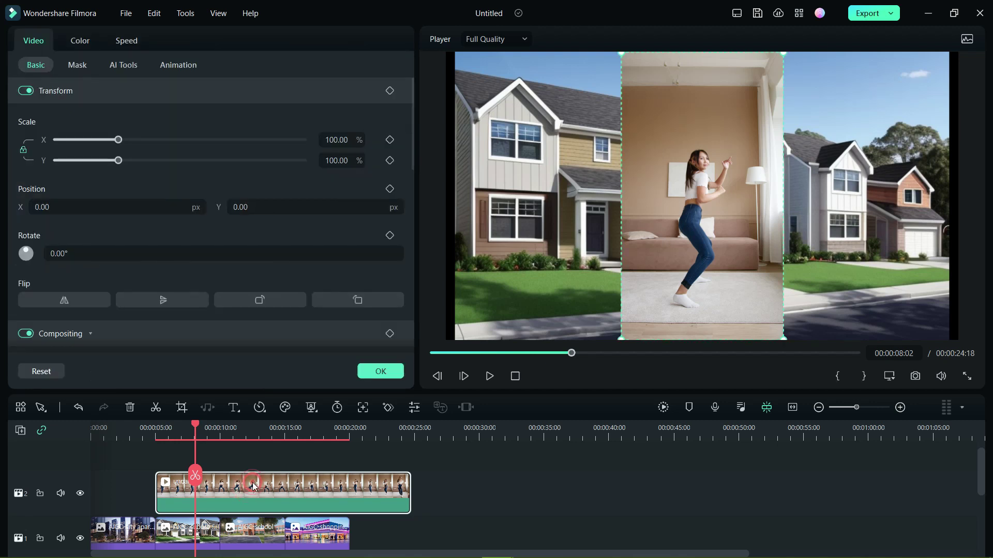
left_click(123, 67)
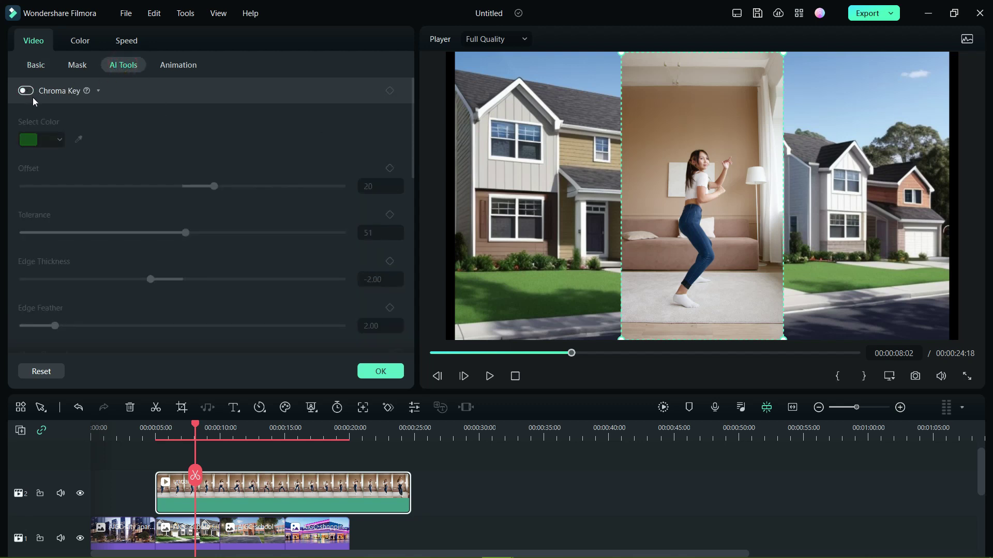
scroll(140, 154, "down", 5)
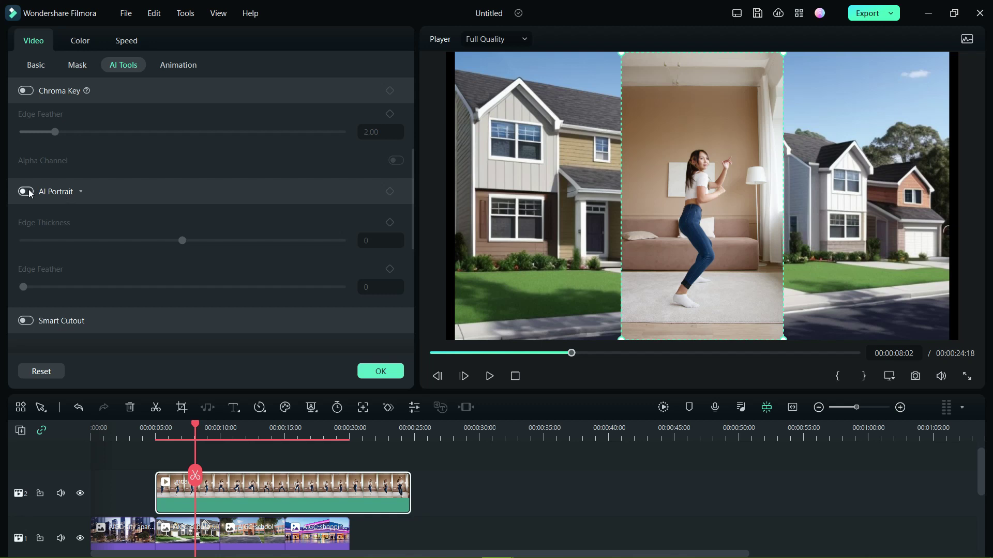
left_click(30, 194)
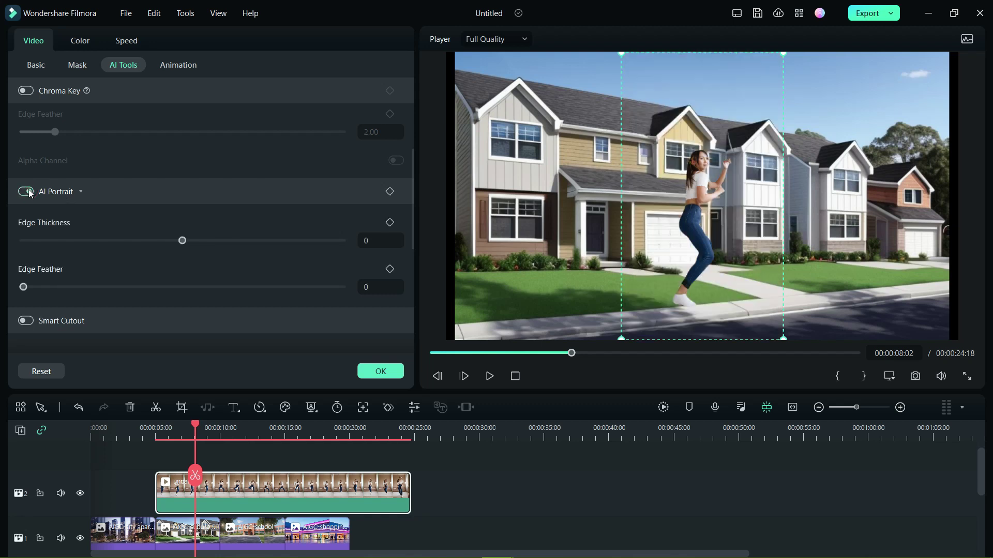
scroll(243, 332, "down", 1)
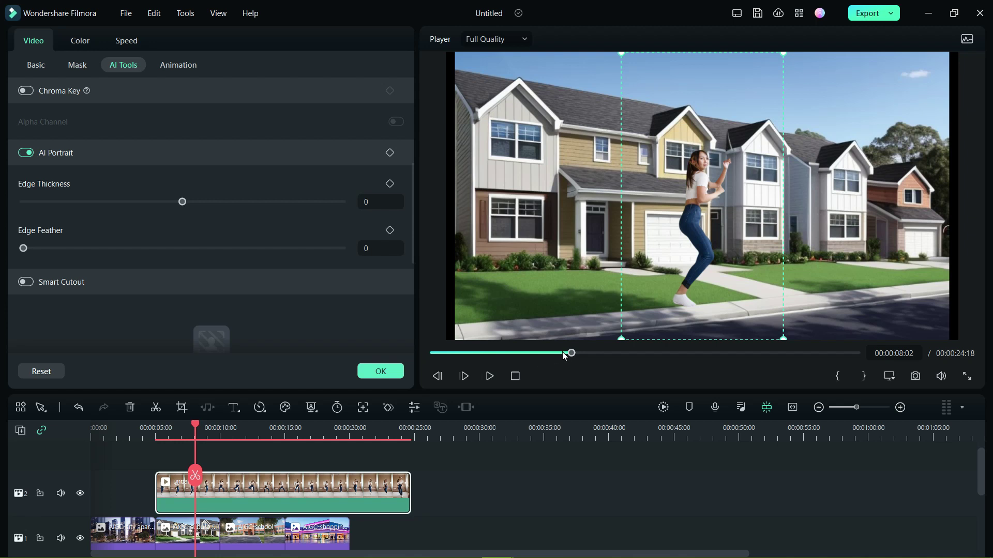
Play the cut-out dancer, then shrink her overlay and move it toward the left
left_click(489, 376)
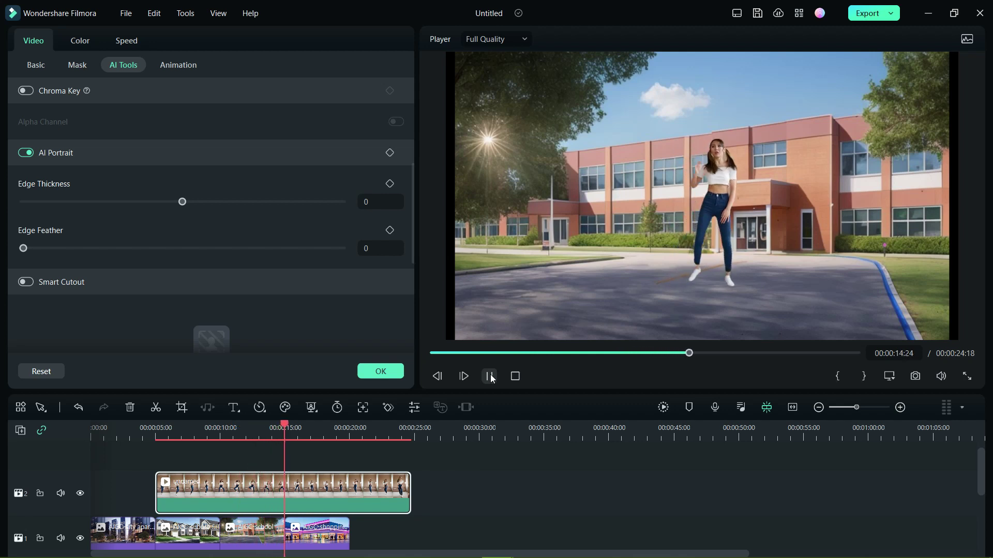
left_click(771, 333)
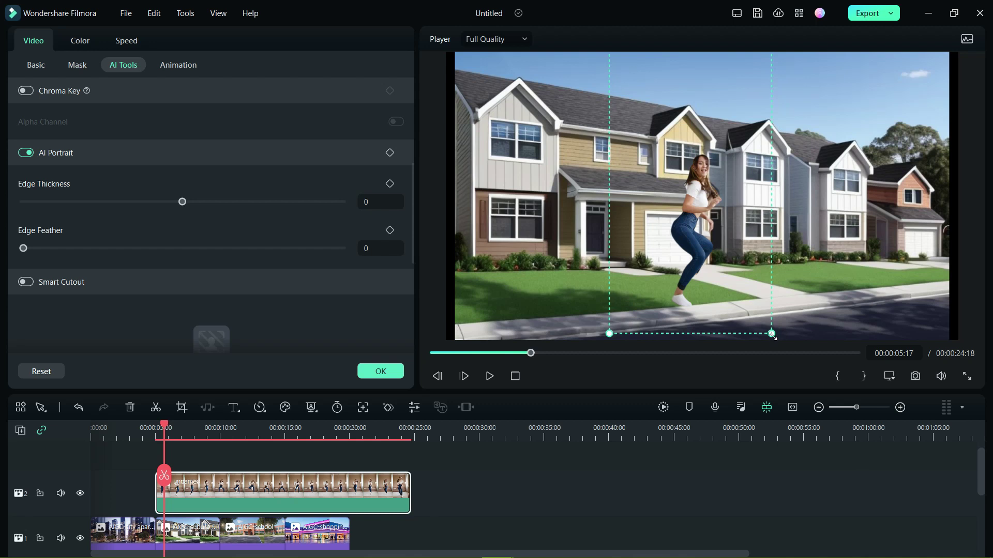
left_click_drag(771, 334, 770, 335)
left_click_drag(669, 204, 698, 307)
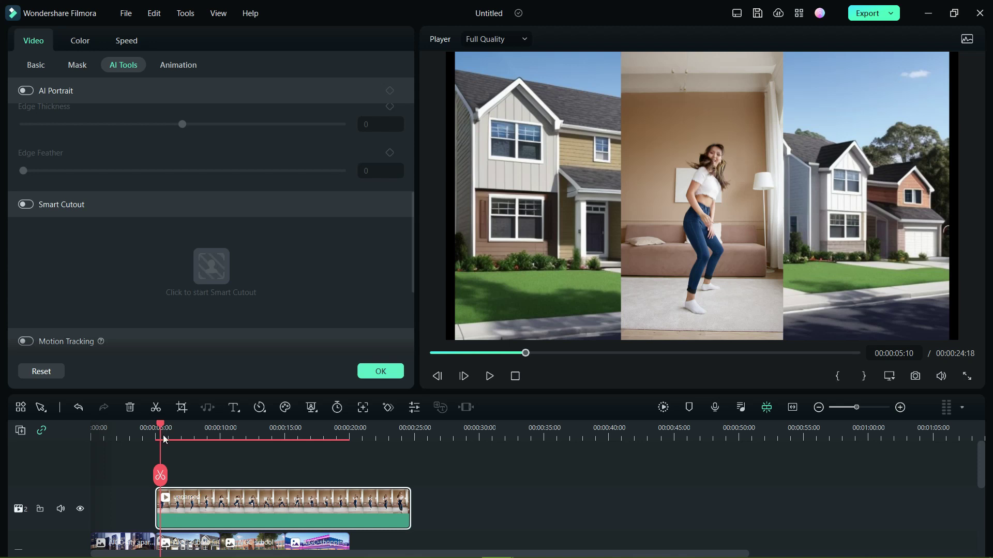
At 00:00:05:03, enable Smart Cutout and brush-mark the dancer in the cutout editor
left_click(157, 427)
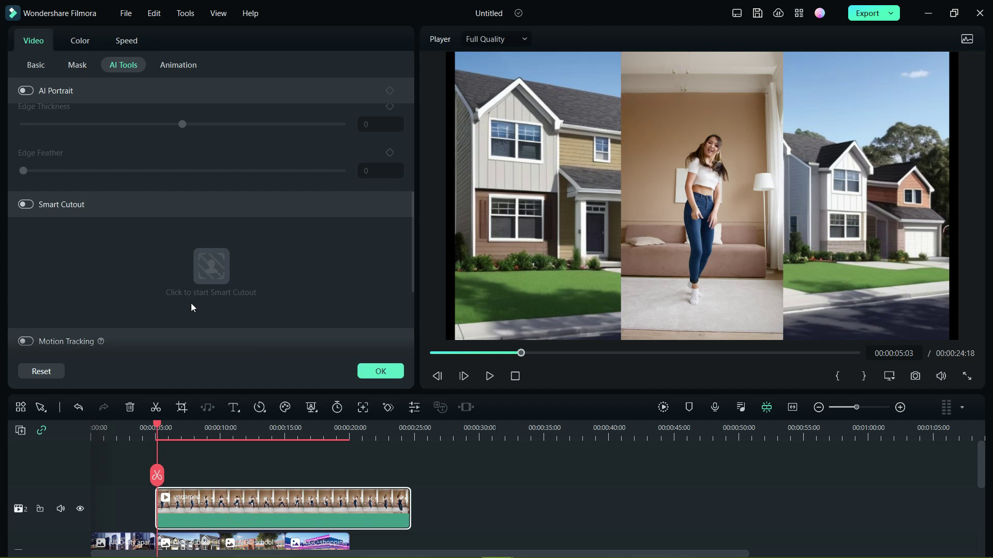
left_click(26, 205)
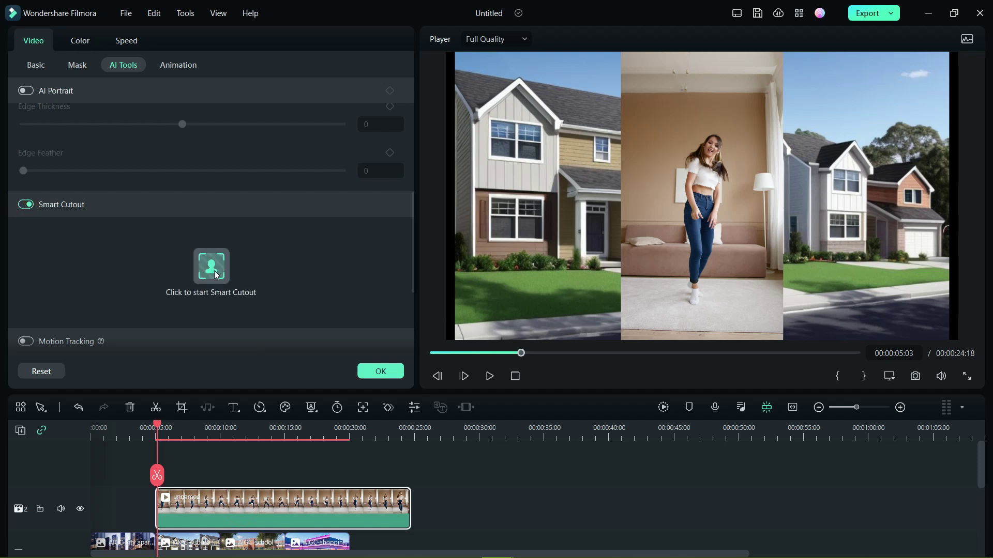
left_click(215, 267)
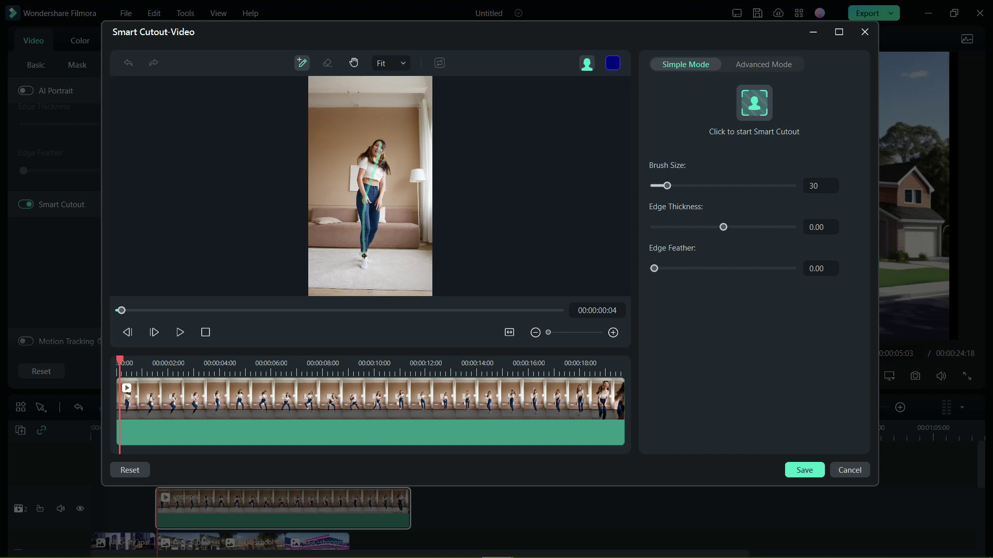
left_click_drag(364, 266, 364, 267)
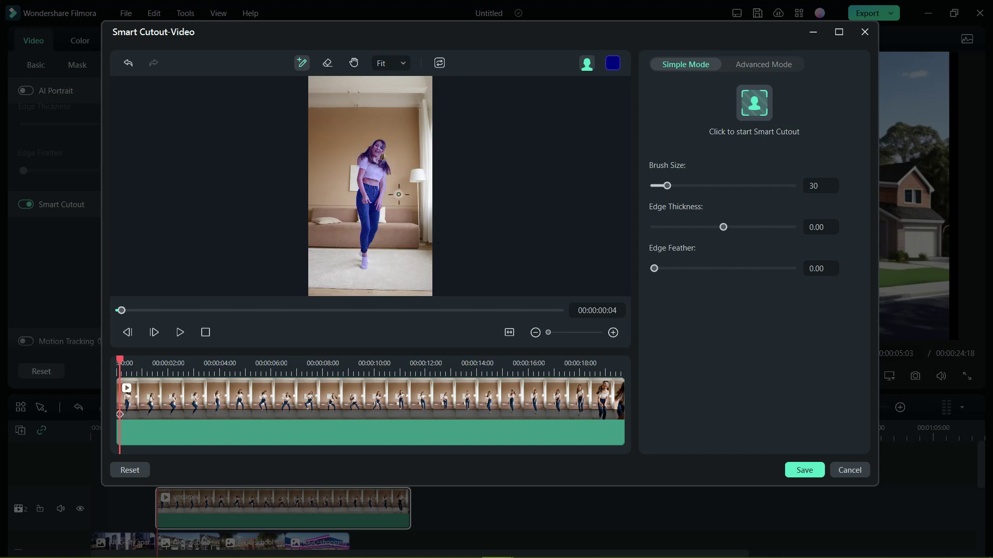
Zoom the preview to 50%, add her foot and ankle with the Smart Brush, then fit the frame
left_click(387, 65)
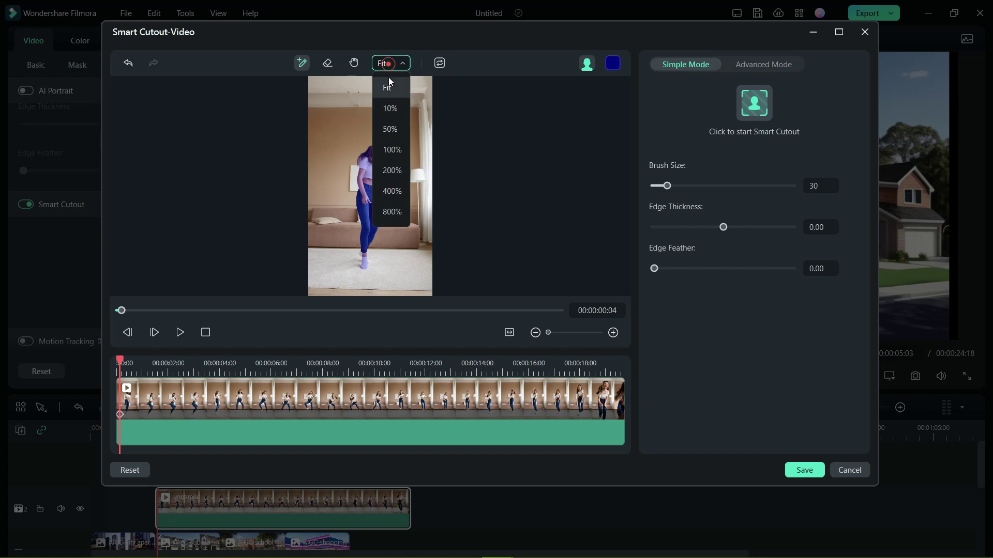
left_click(388, 114)
left_click(353, 62)
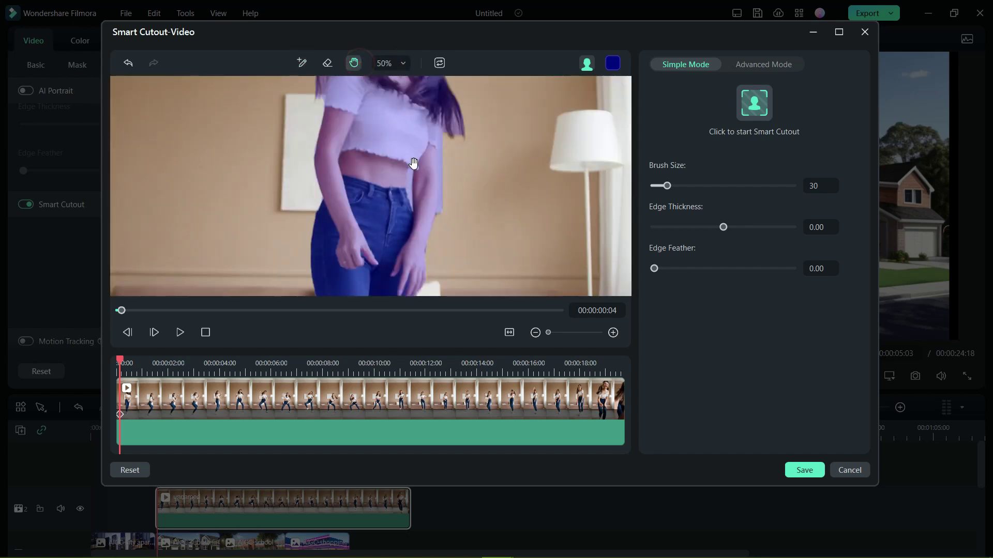
mouse_move(414, 163)
left_mouse_down()
mouse_move(402, 249)
mouse_move(405, 177)
left_mouse_up()
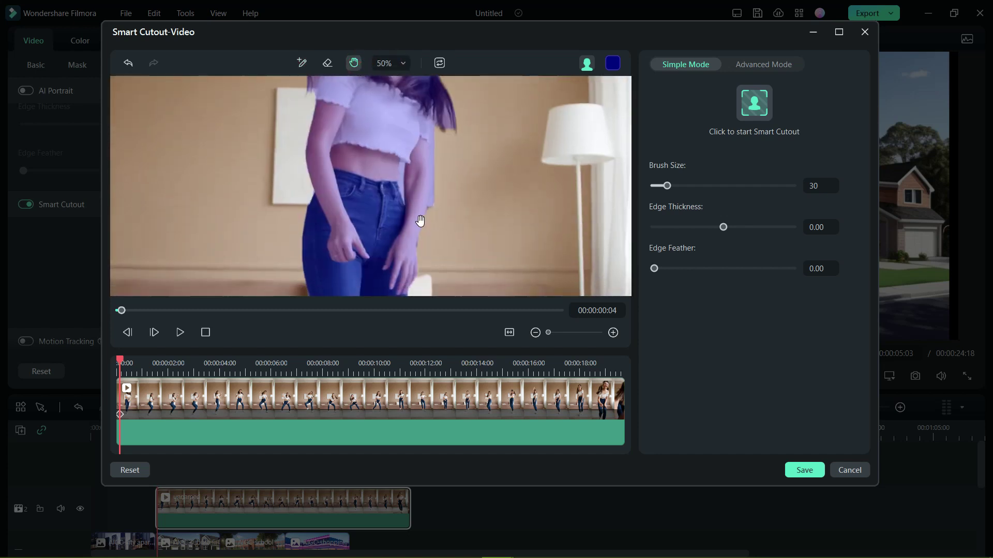
left_click_drag(421, 232, 423, 143)
left_click_drag(421, 257, 432, 195)
left_click_drag(421, 238, 426, 177)
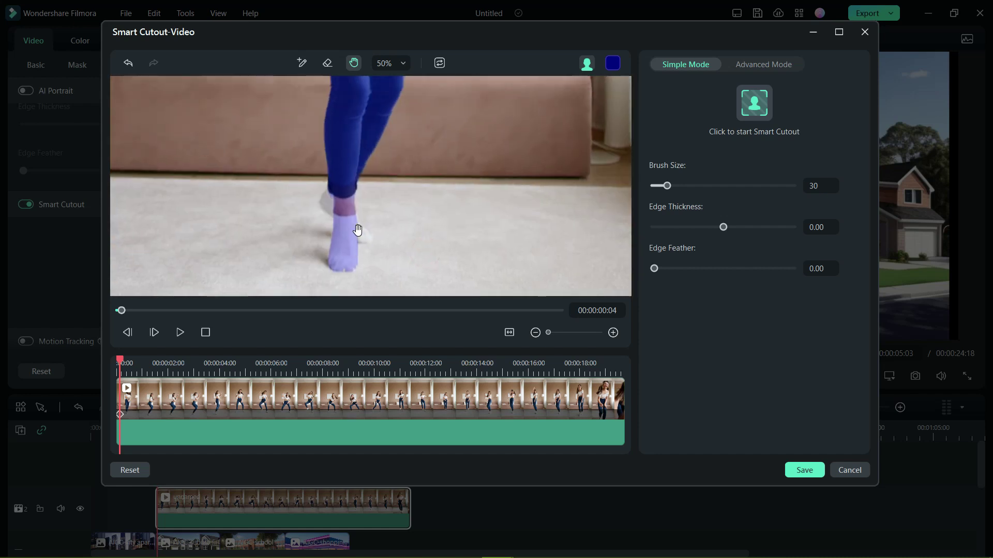
left_click(301, 62)
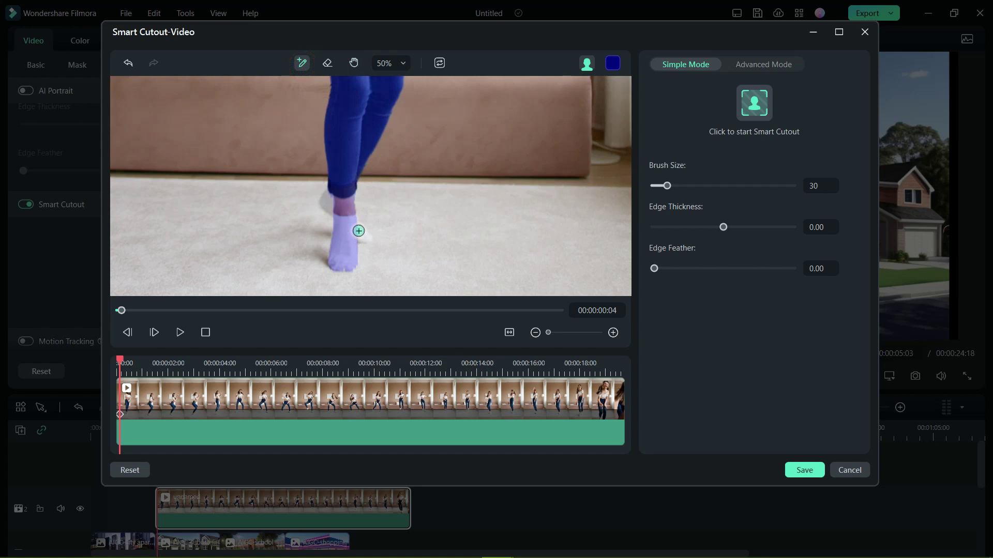
left_click(359, 231)
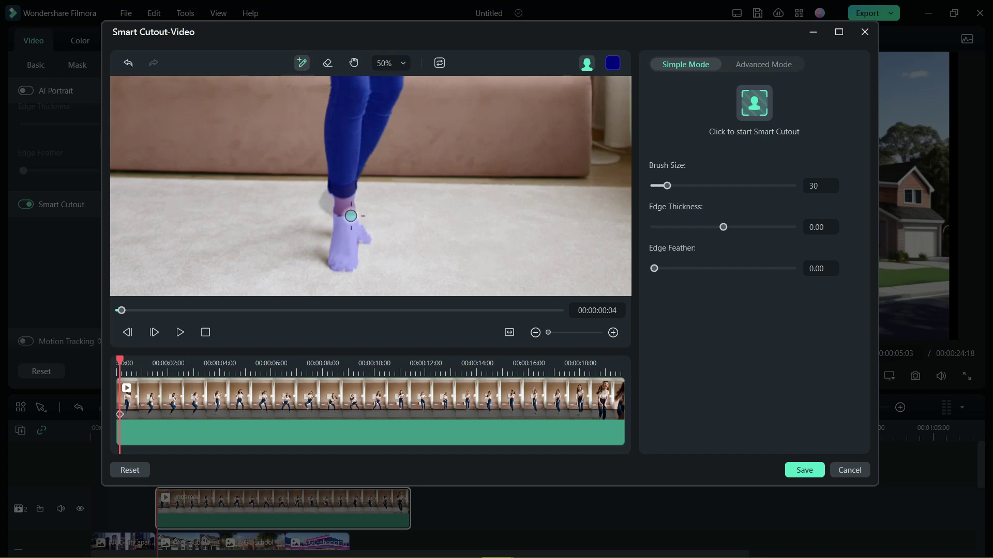
left_click(329, 201)
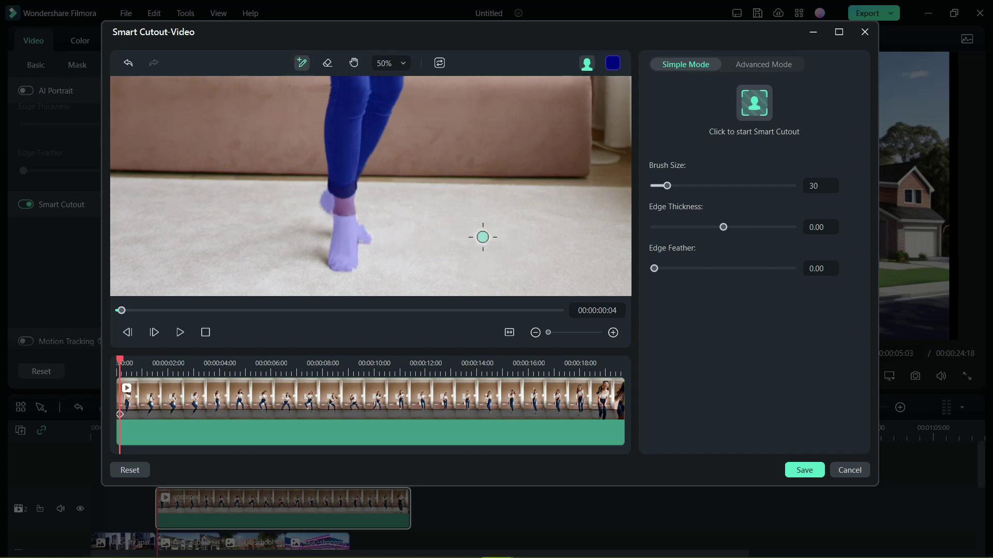
key("shift+z")
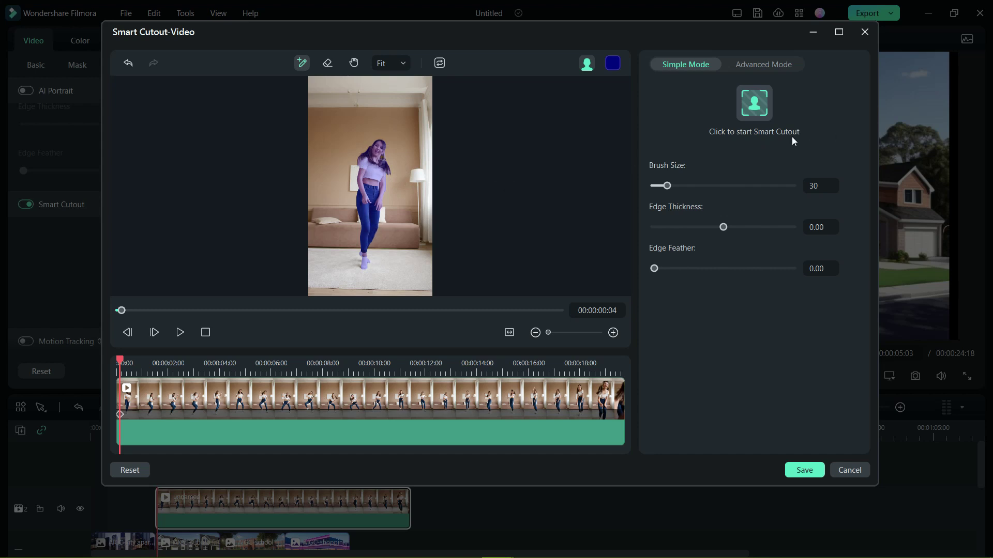
Track the Smart Cutout across the whole dancing clip and play the composite in the main preview
left_click(762, 104)
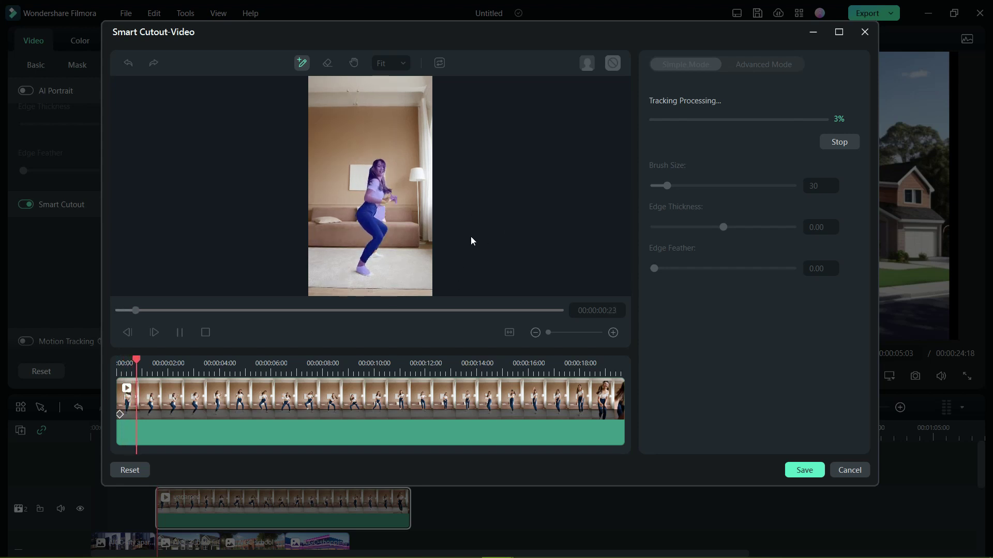
left_click(838, 32)
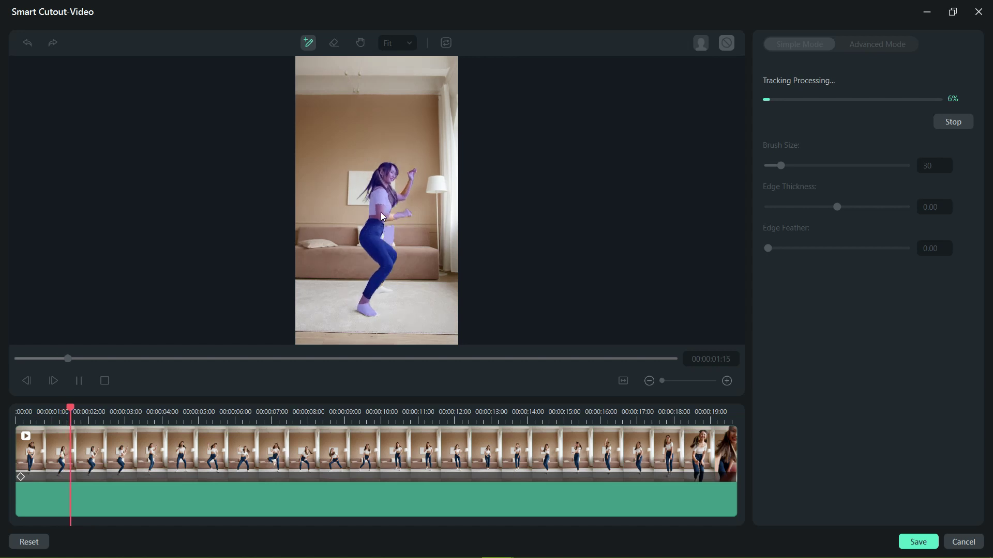
left_click(483, 375)
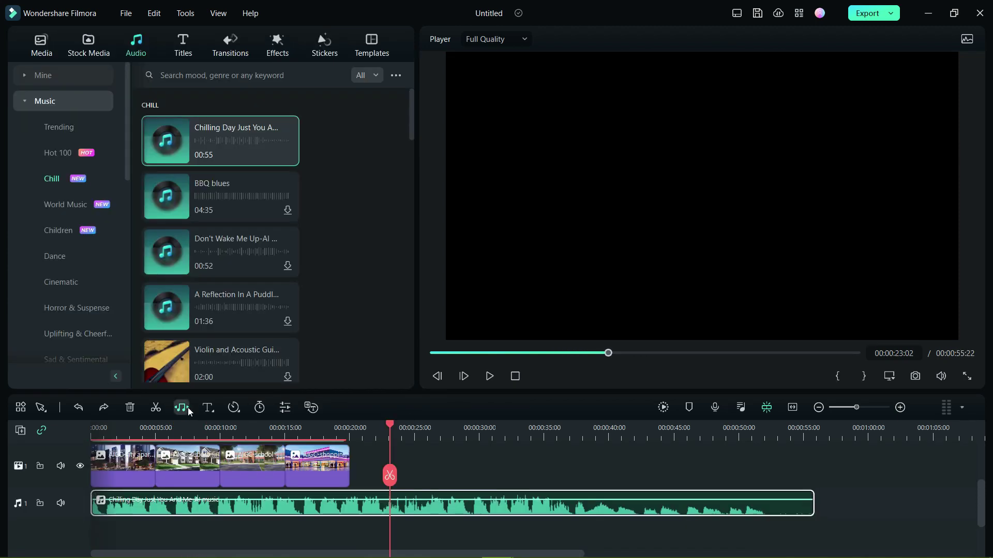
Drag the music's end back to 00:00:20:00 and play the ending to check it
left_click_drag(813, 508, 764, 509)
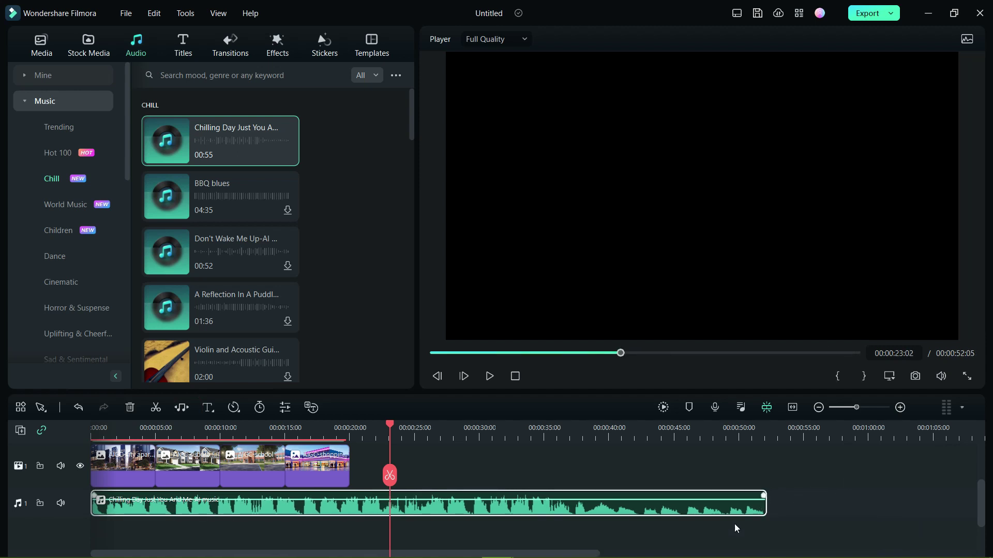
left_click_drag(764, 510, 348, 507)
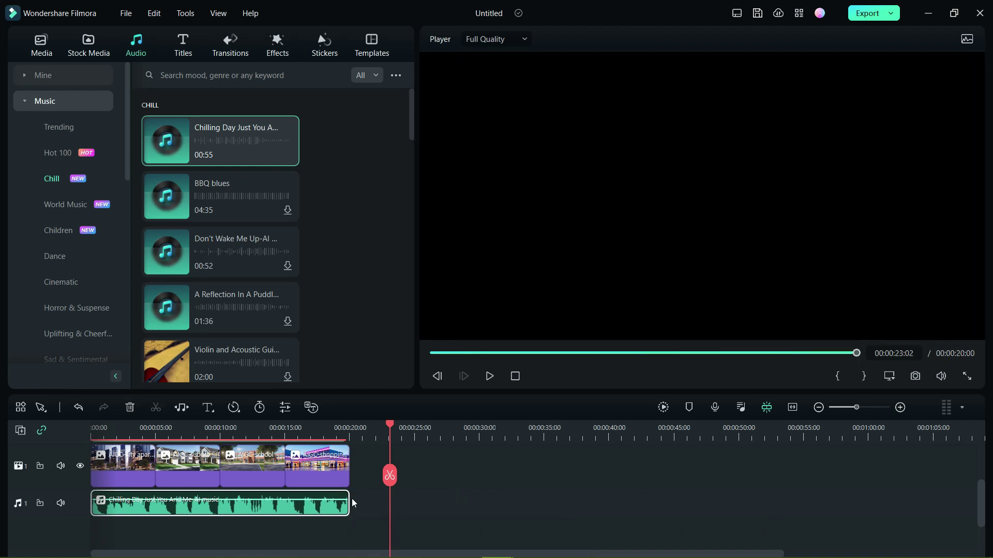
left_click(489, 376)
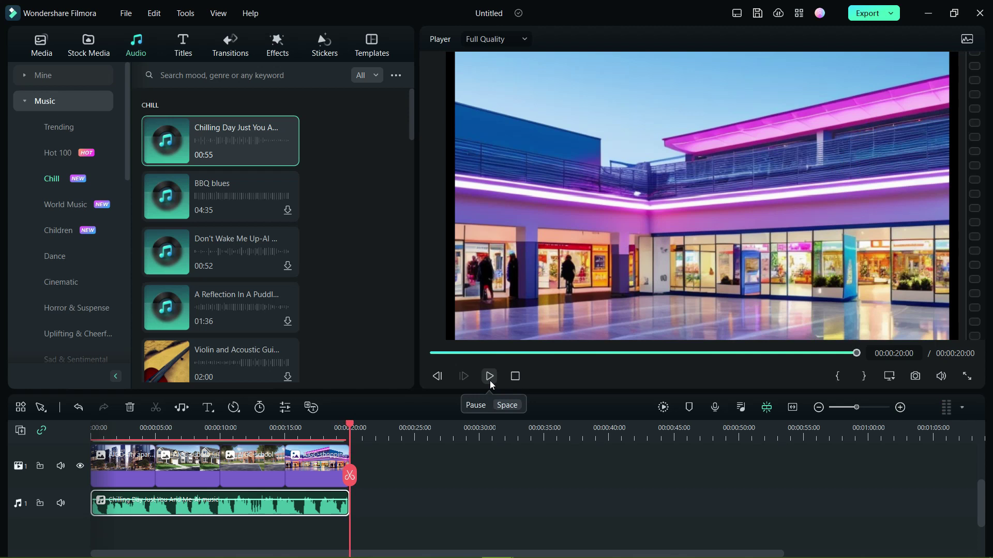
Undo the music trim, AI-stretch the track to end at 00:00:20:00, and play the project from the start
key("ctrl+z")
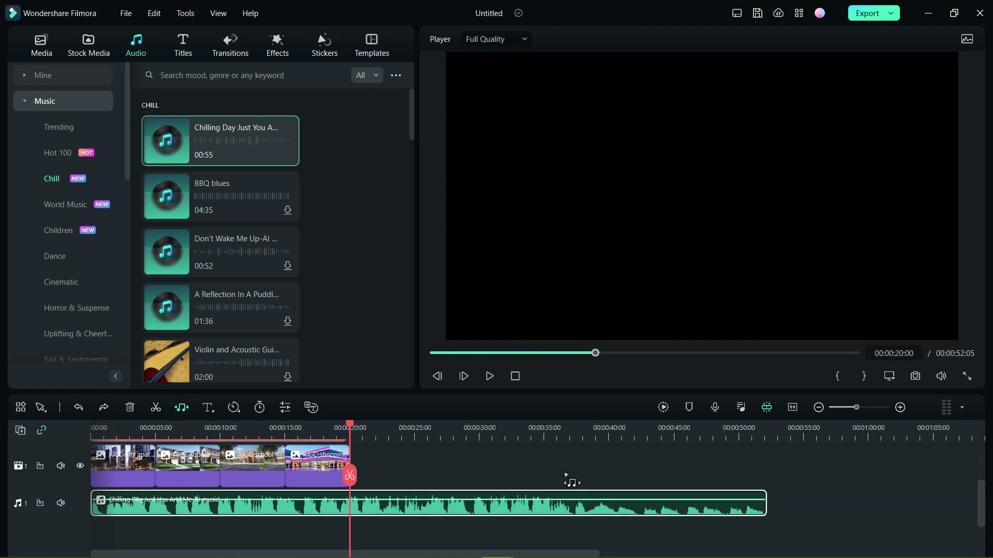
left_click_drag(764, 516, 348, 486)
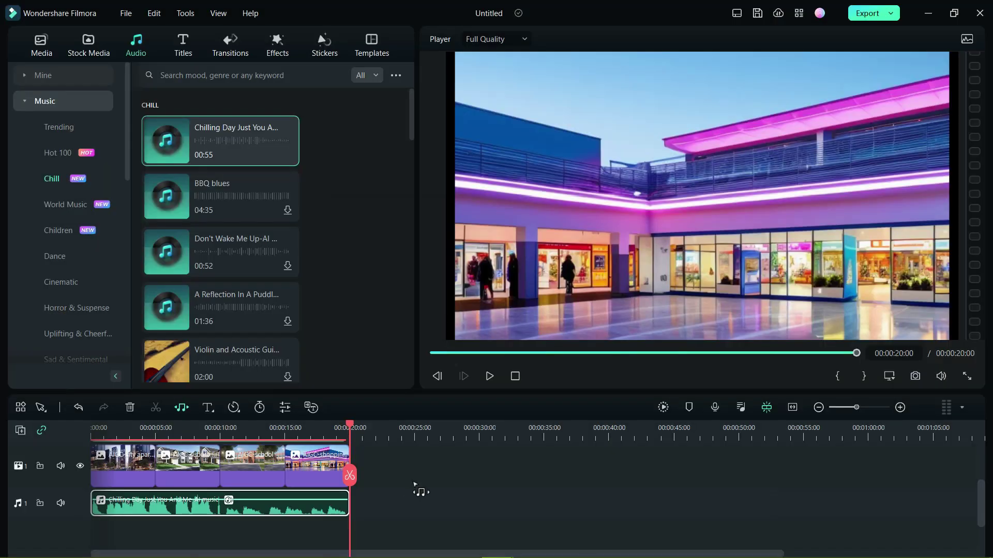
left_click_drag(108, 427, 21, 431)
left_click(488, 381)
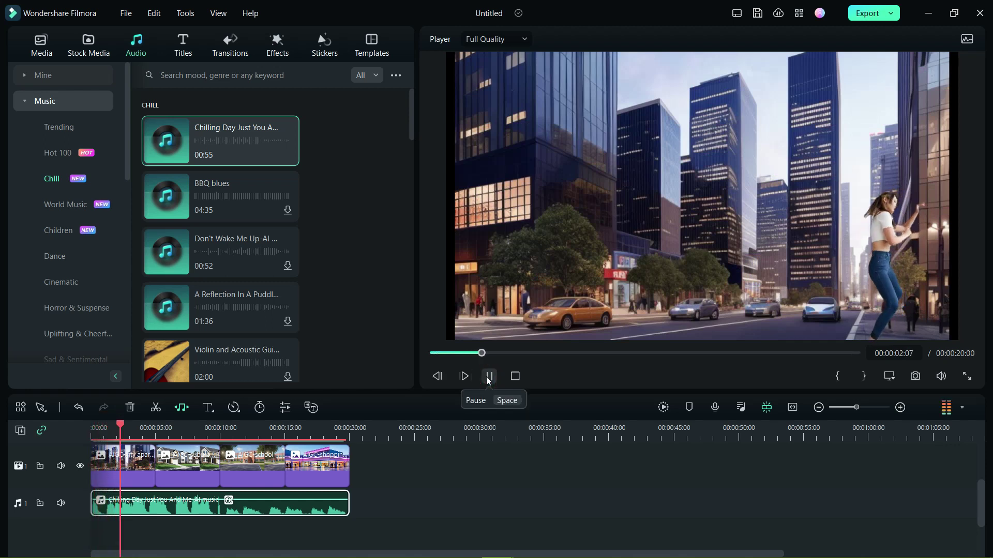
left_click(488, 382)
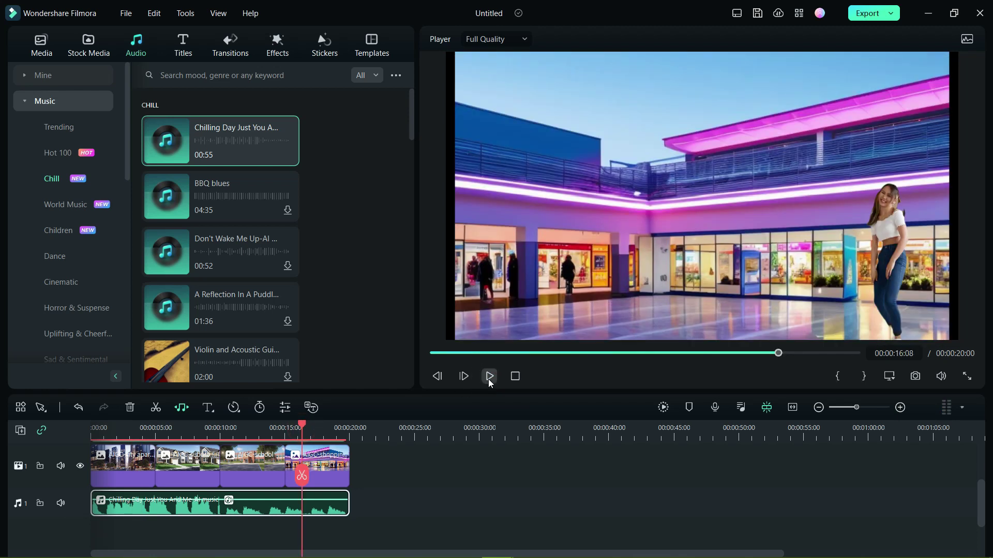
left_click(489, 381)
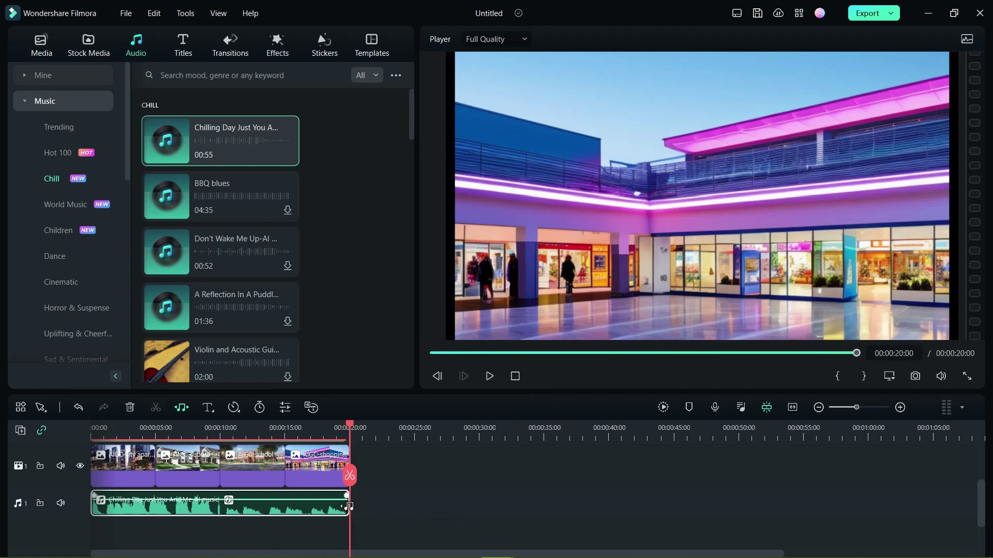
Extend the chill music to 00:00:52:05, play its final seconds from about 00:49, then set the playhead to 00:00:11:09
left_click_drag(349, 505, 740, 506)
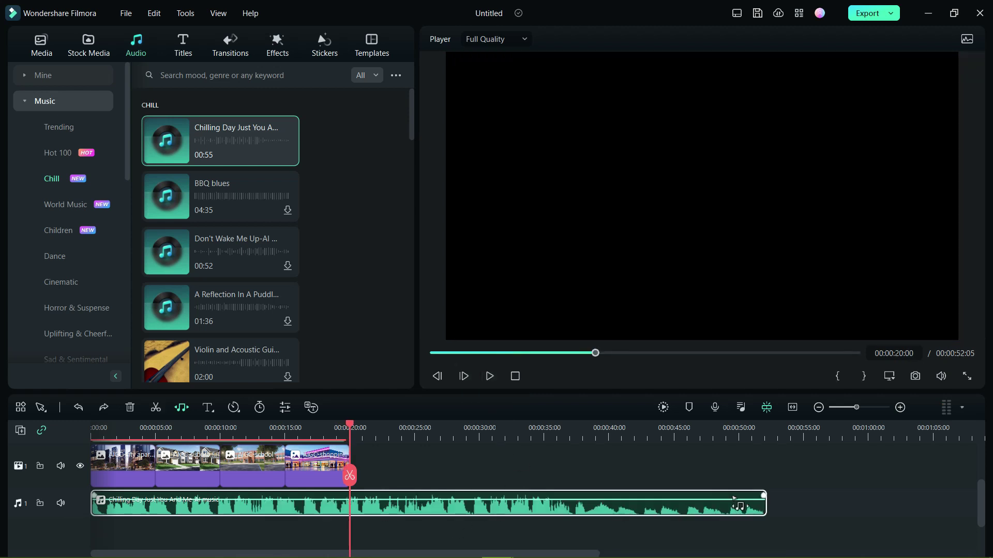
left_click(729, 432)
left_click(492, 379)
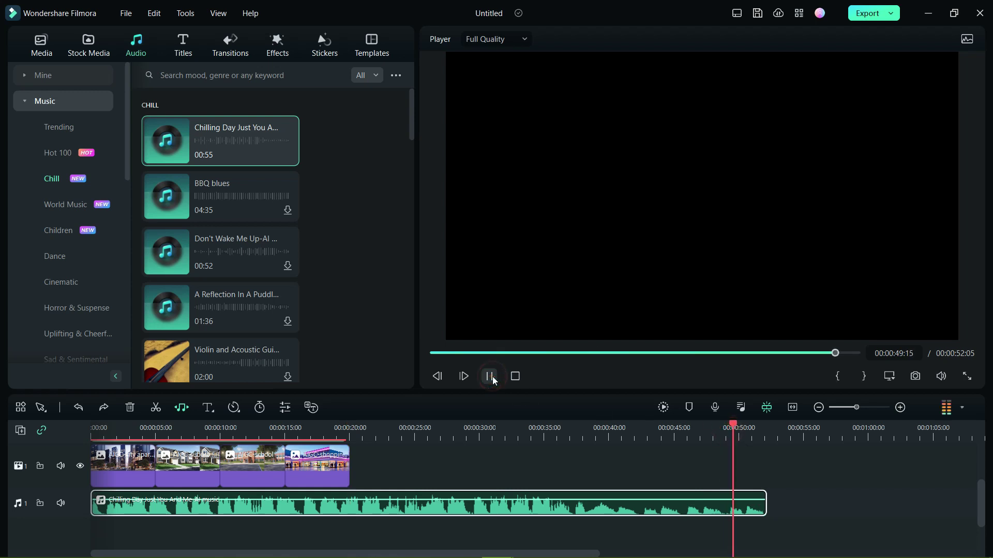
left_click(491, 378)
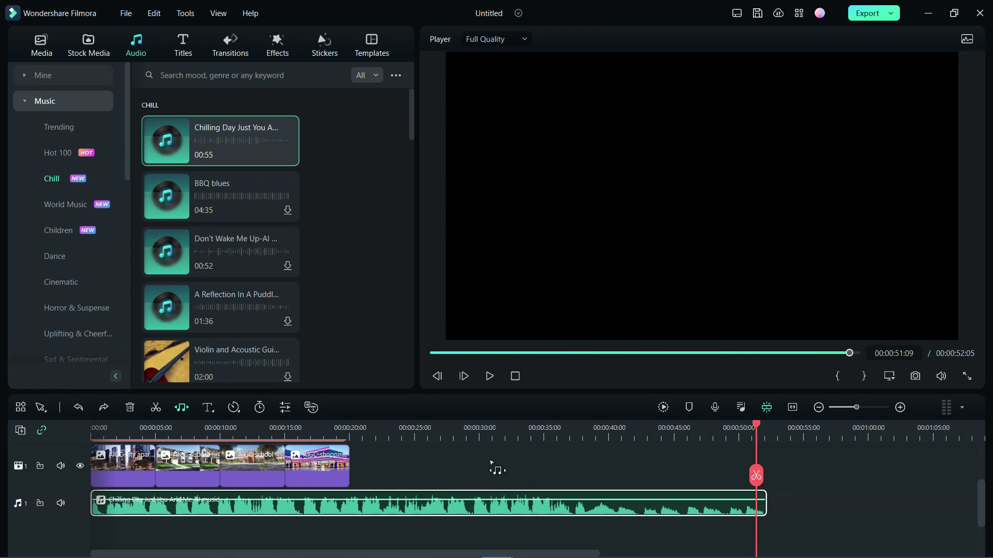
left_click(238, 432)
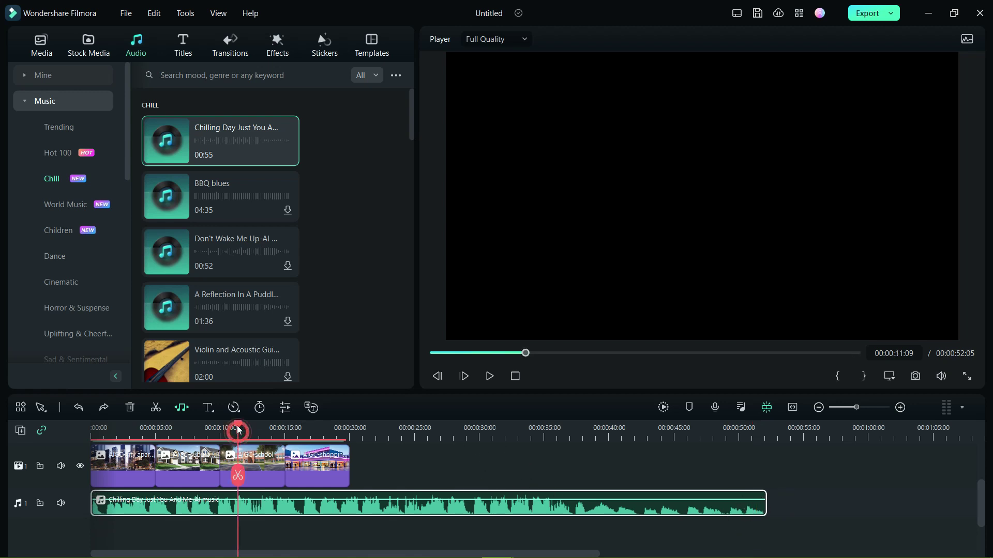